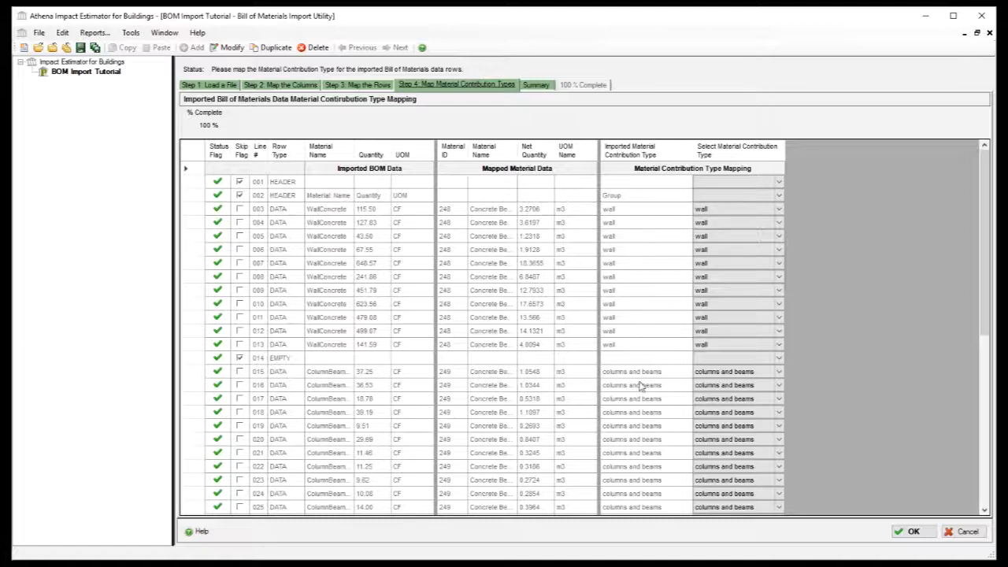
Step: Review the material contribution types mapped to all imported rows and the types selectable for line 004
scroll(640, 385, "down", 7)
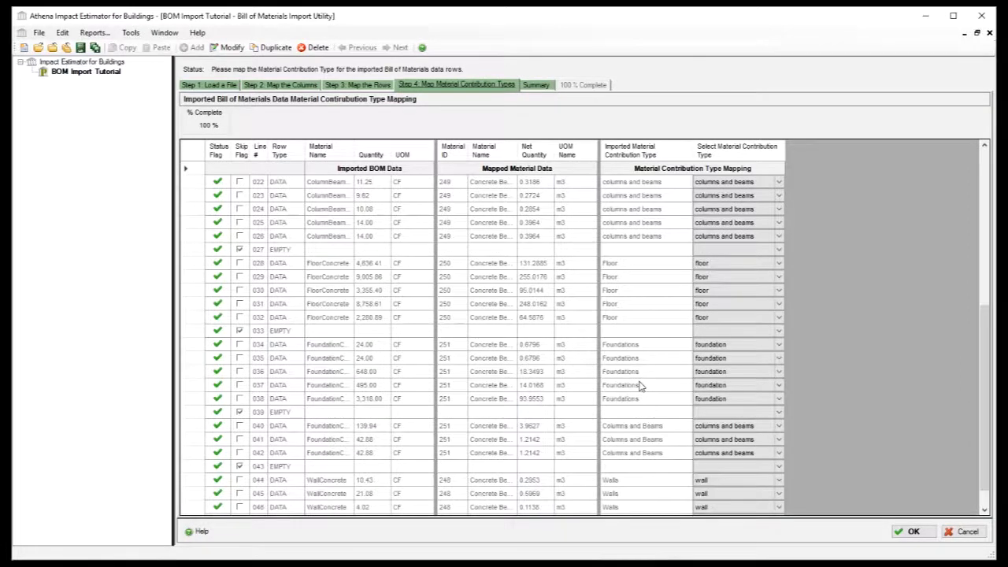
scroll(640, 385, "down", 1)
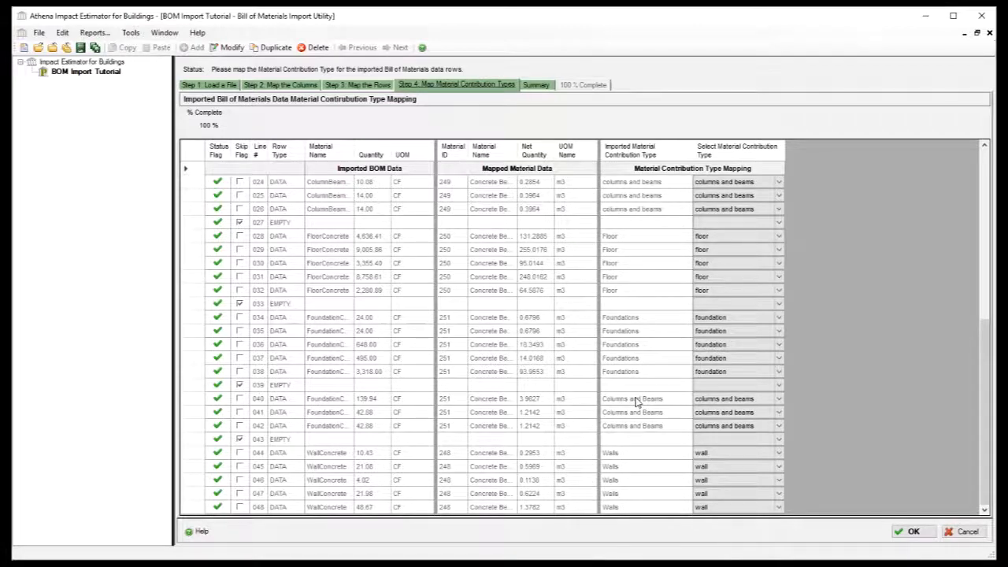
scroll(636, 401, "up", 8)
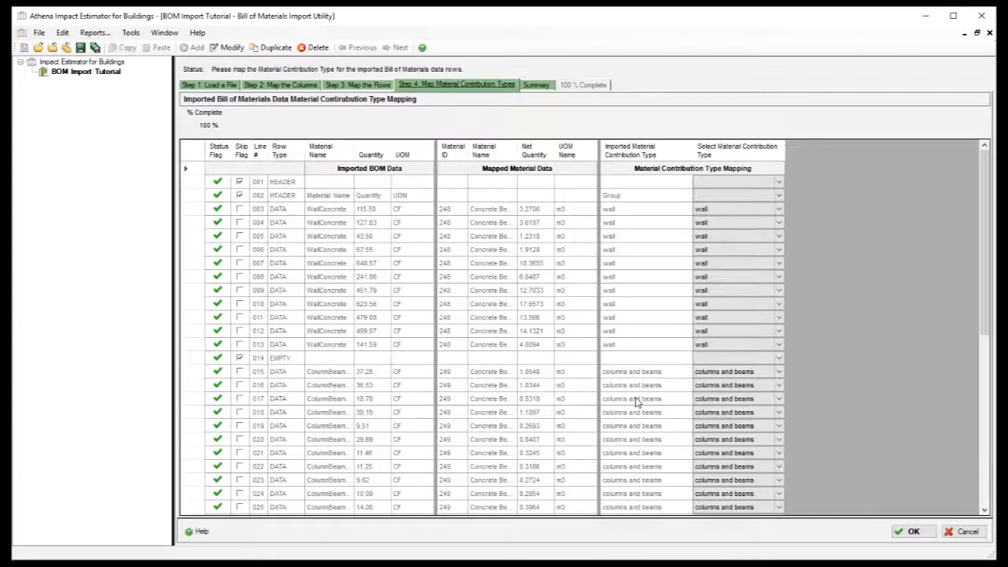
left_click(781, 222)
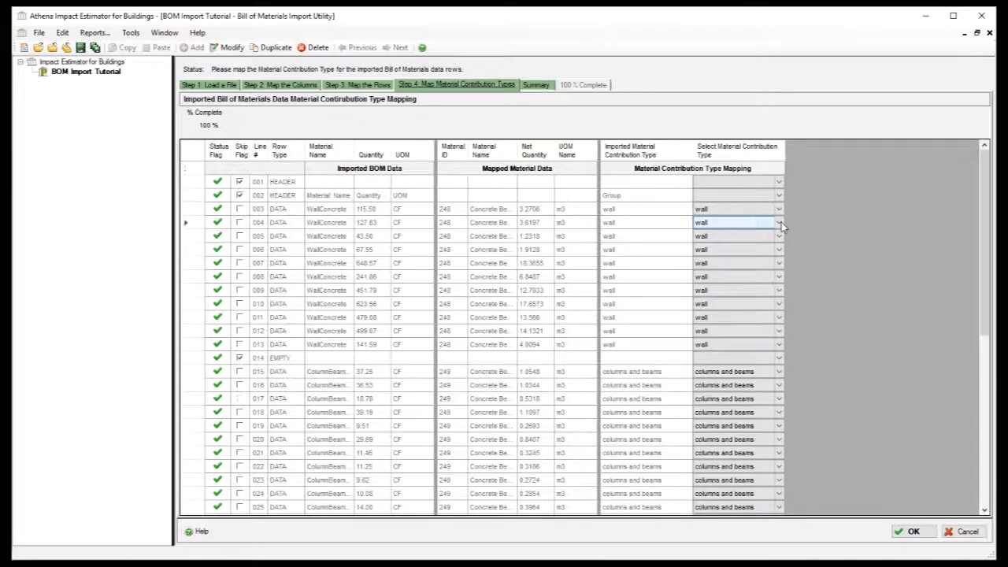
left_click(781, 222)
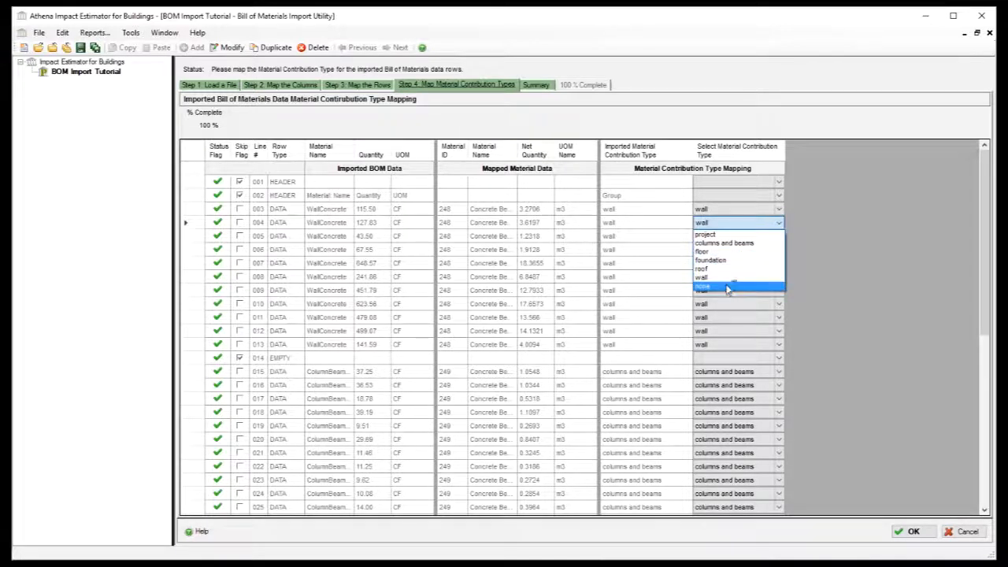
left_click(780, 223)
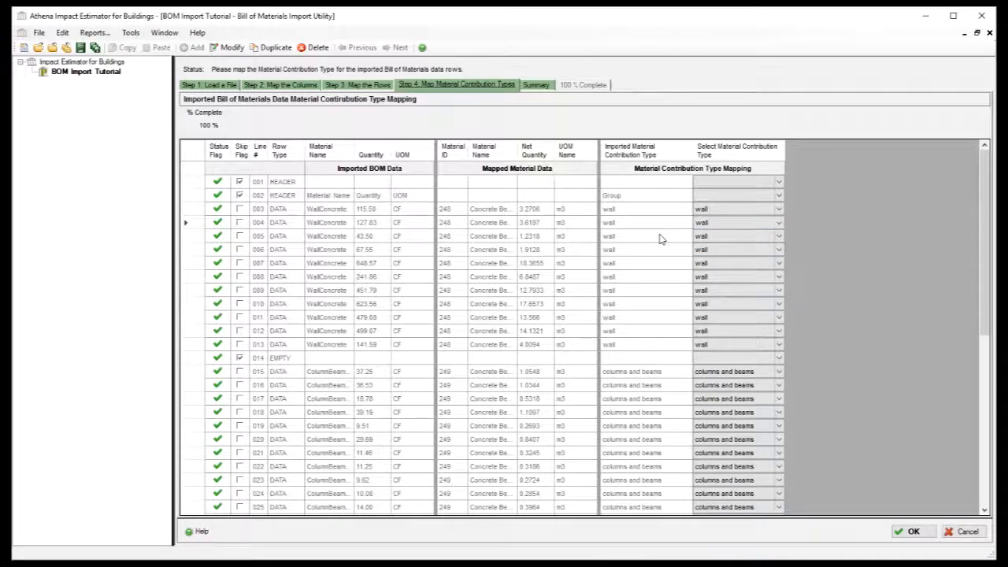
Step: In the column mapping, set imported column 9 to Not Mapped and map column 3 as Material Contribution Type
left_click(282, 85)
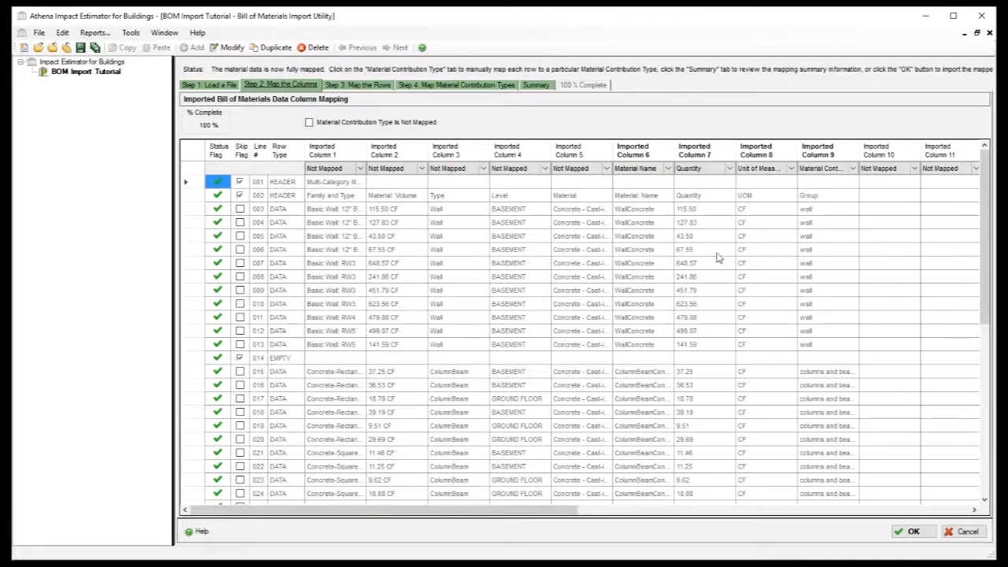
left_click(852, 169)
left_click(851, 215)
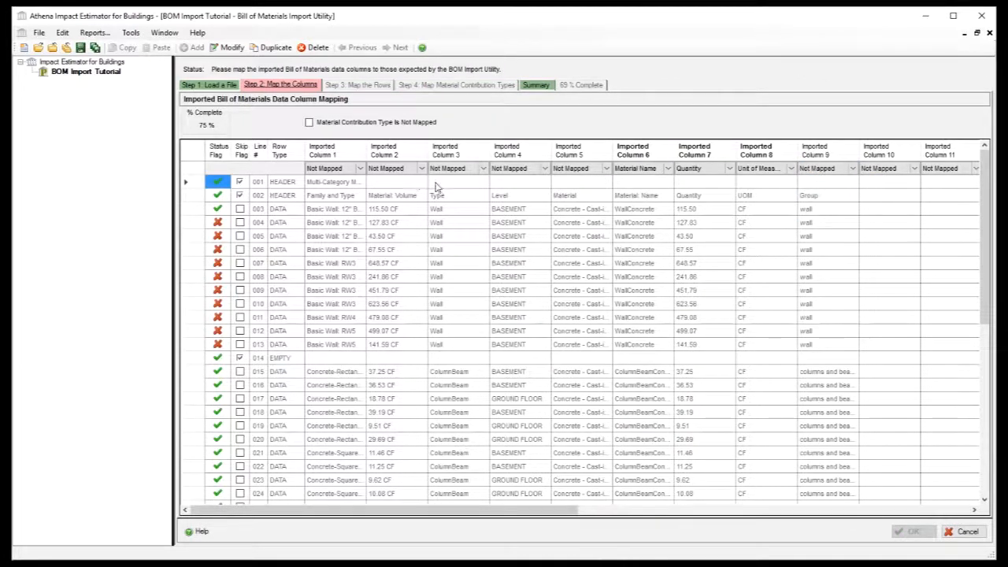
left_click(483, 168)
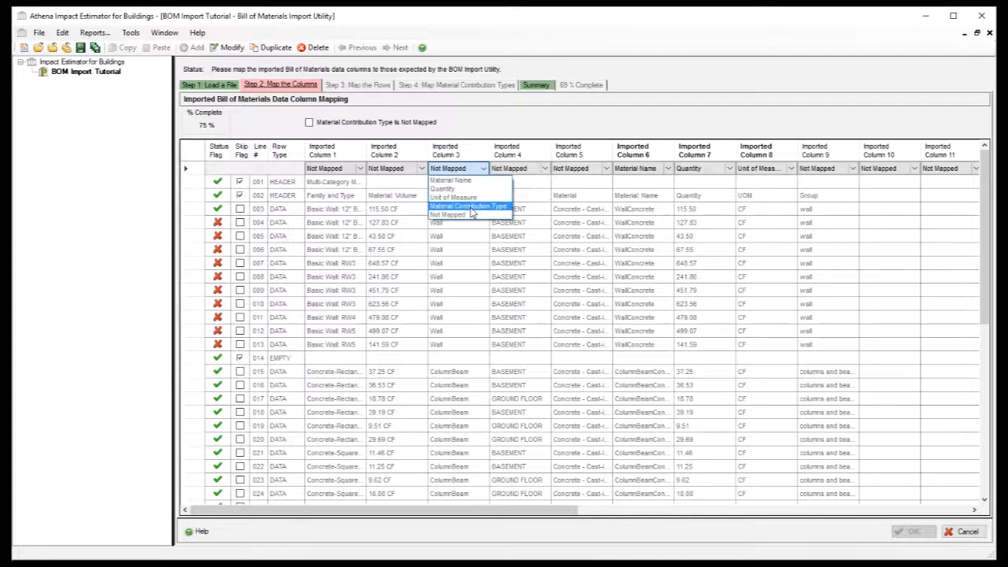
left_click(470, 206)
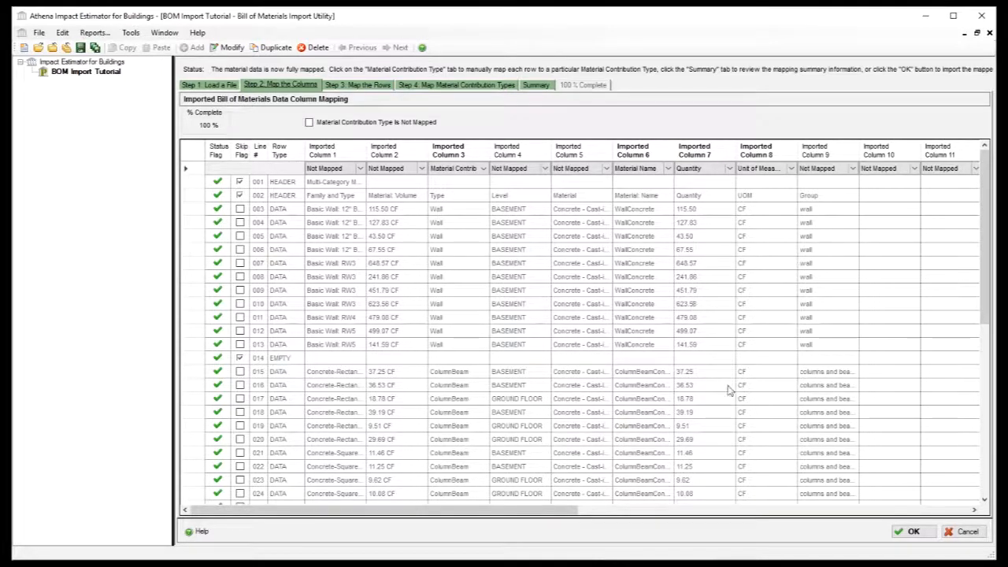
Step: Examine the type values in imported column 3 and how the ColumnBeam rows map to contribution types
left_click(460, 373)
scroll(460, 376, "down", 3)
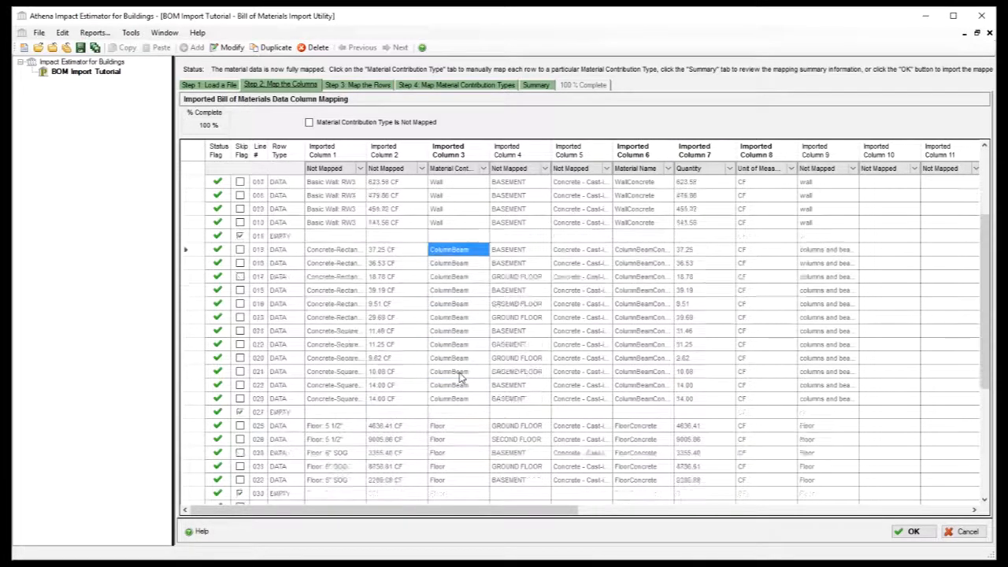
scroll(461, 377, "down", 1)
scroll(460, 376, "up", 4)
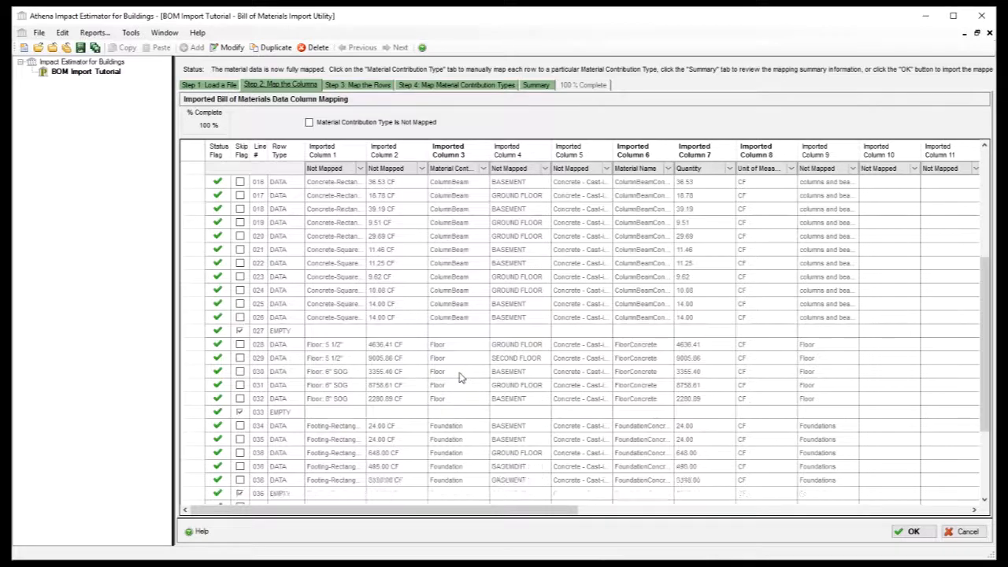
left_click(359, 85)
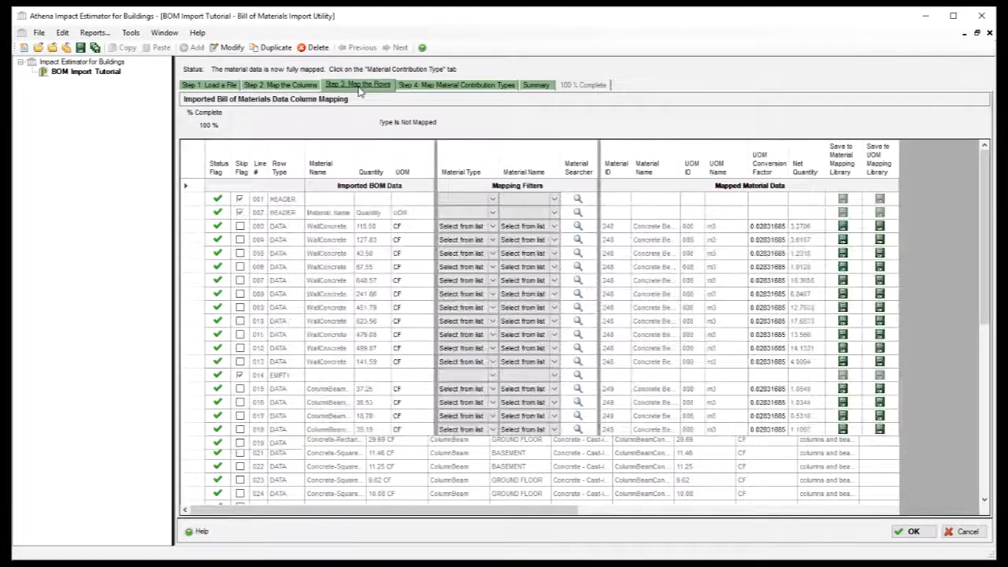
left_click(454, 86)
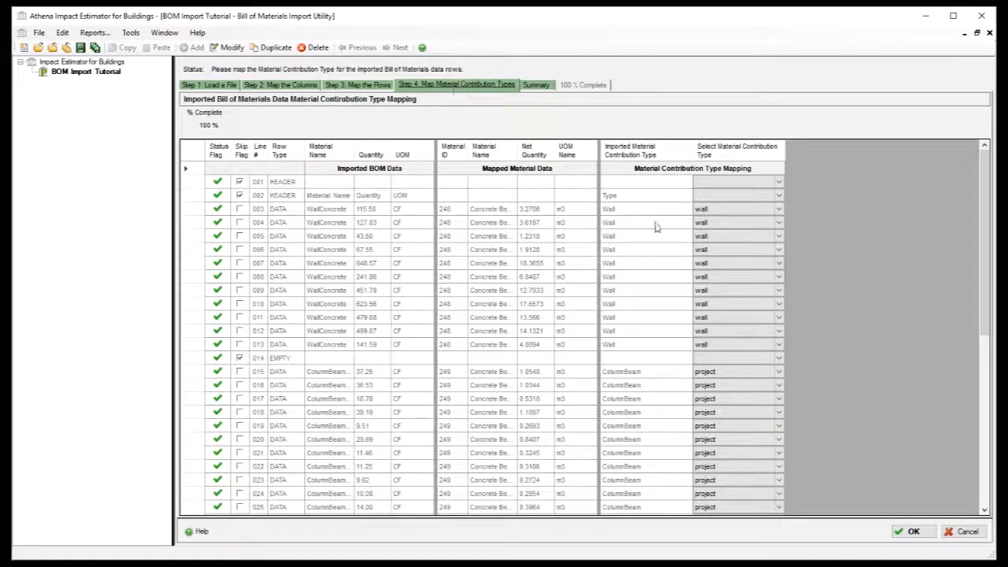
left_click(663, 376)
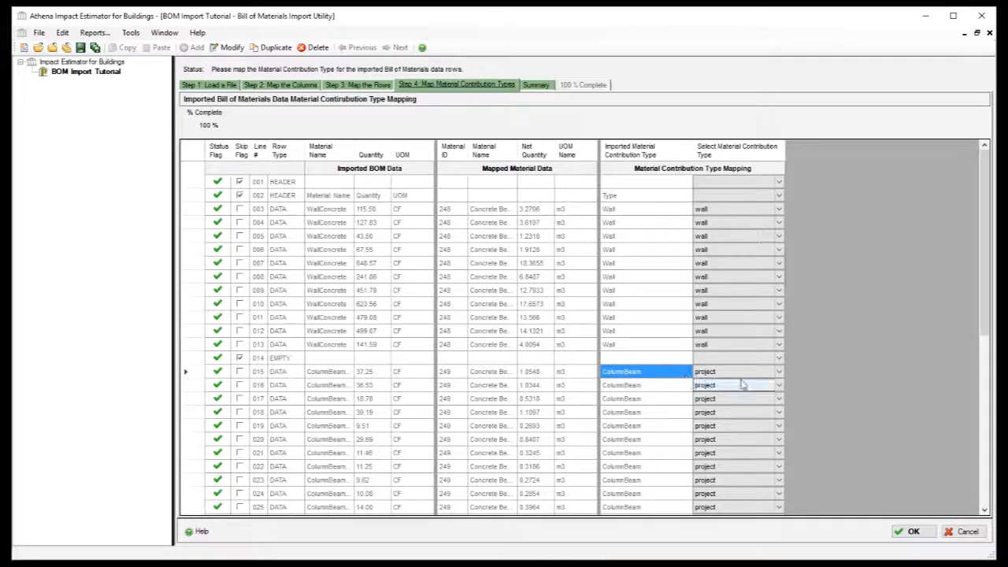
Step: Set the material contribution type of the ColumnBeam rows on lines 015 to 017 to columns and beams
left_click(777, 372)
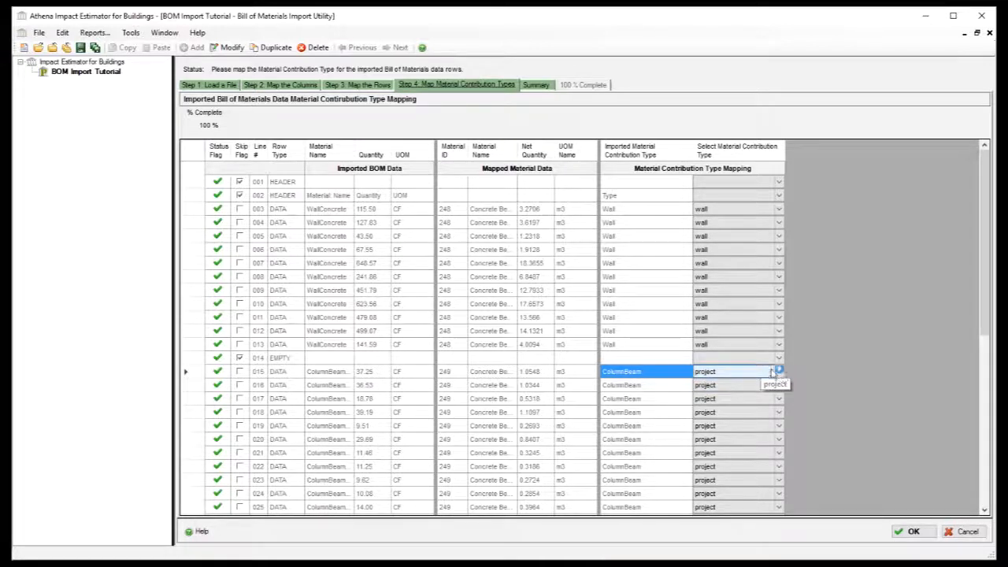
left_click_drag(984, 319, 983, 370)
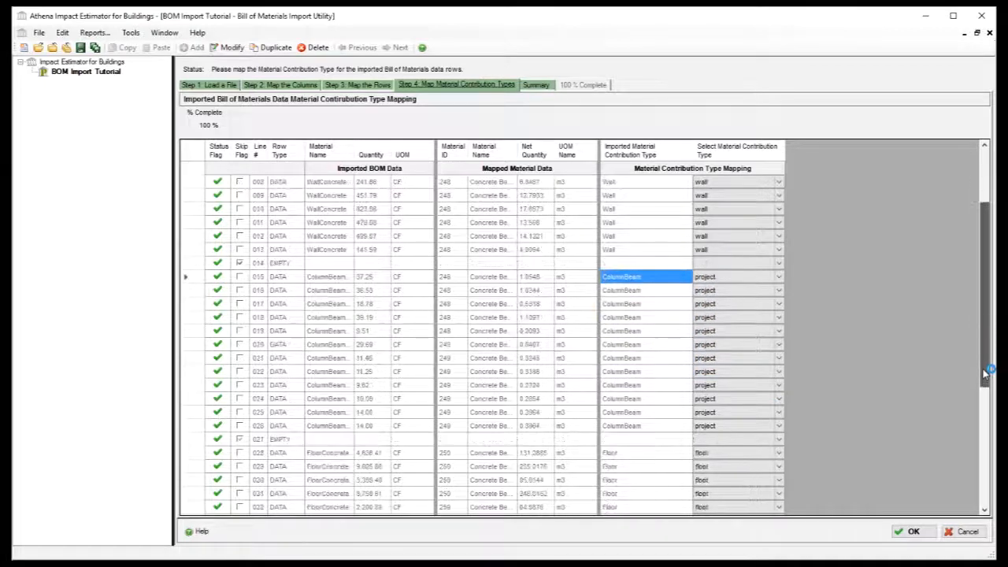
left_click(780, 278)
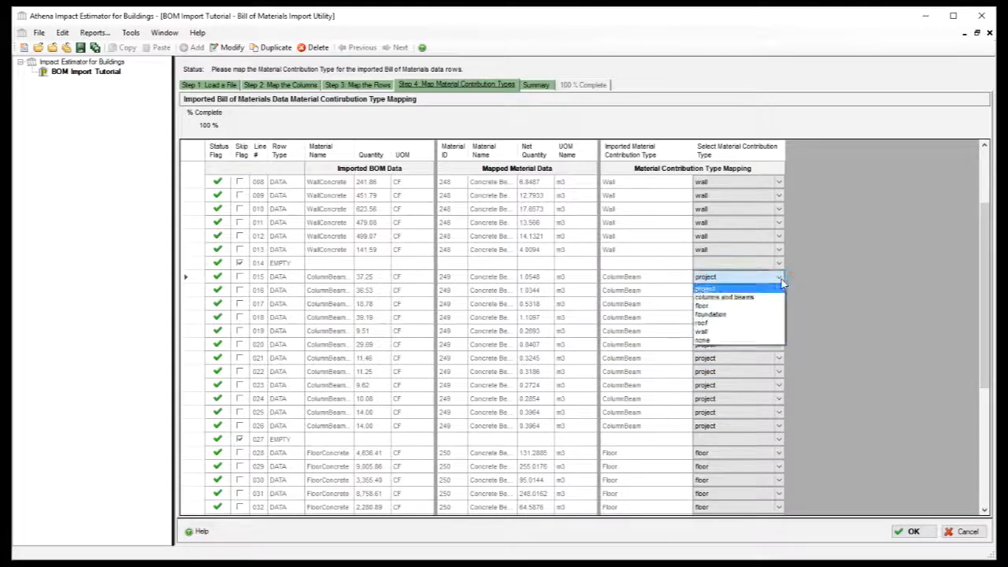
left_click(780, 298)
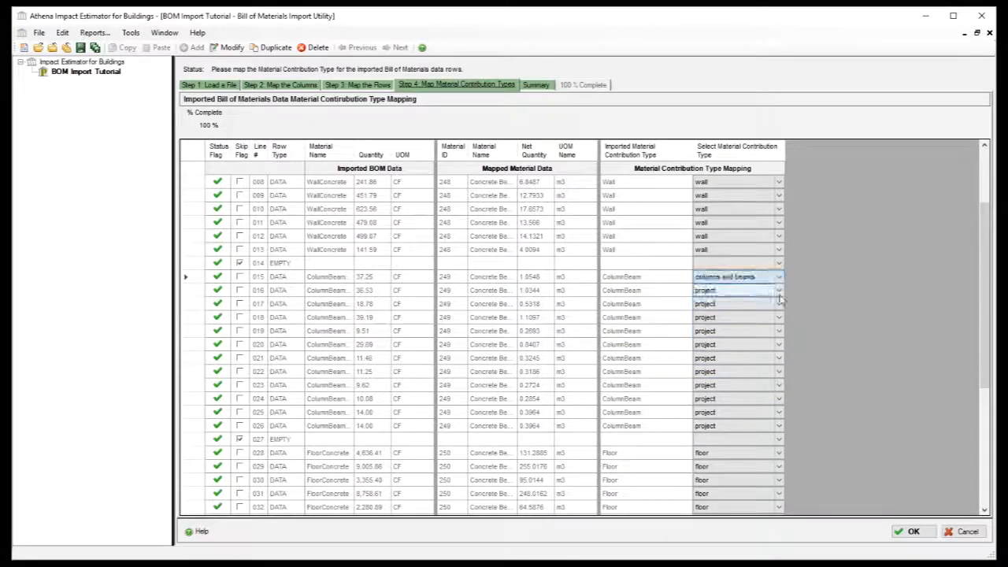
left_click(780, 293)
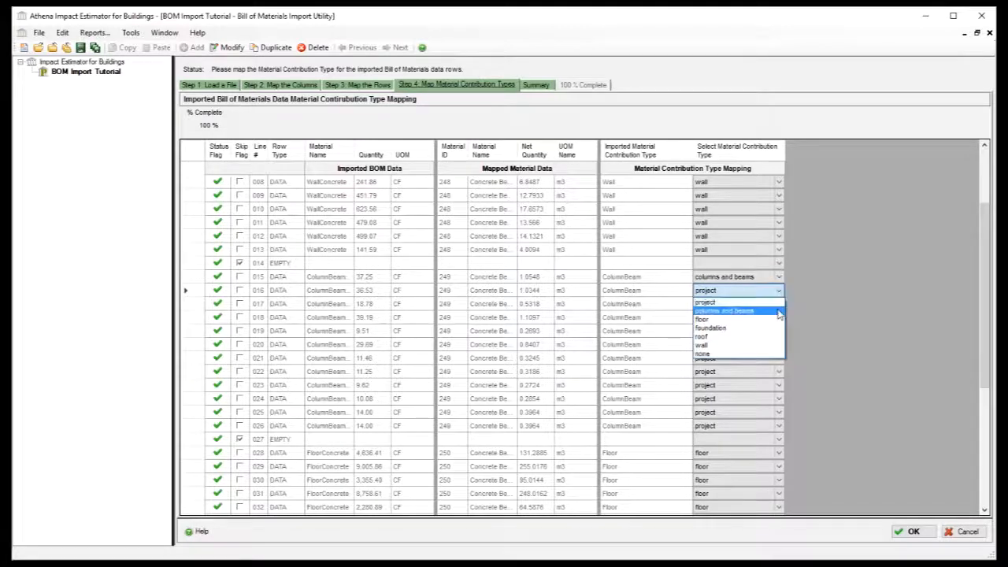
left_click(779, 311)
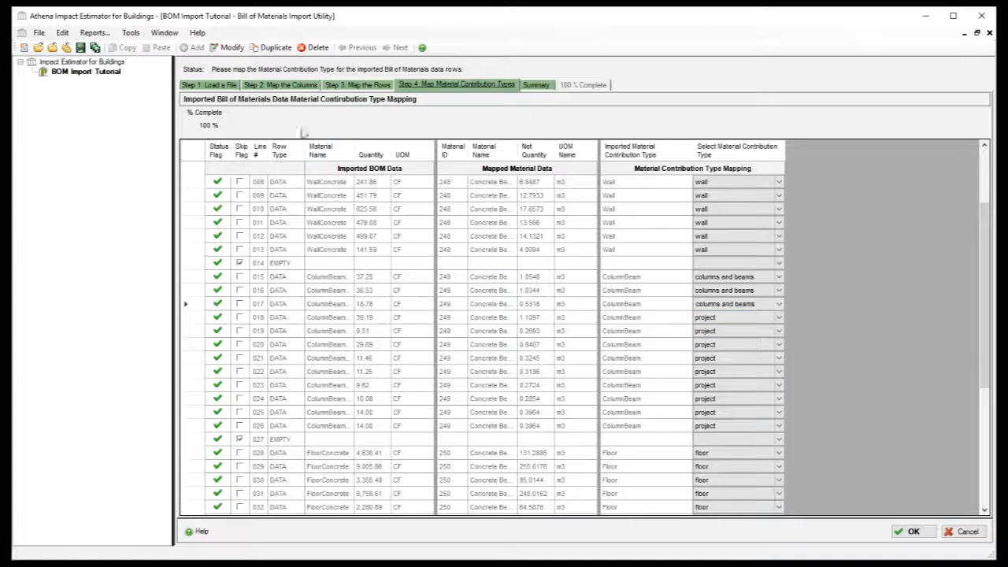
Step: Set imported column 3 to Not Mapped and map column 9 as Material Contribution Type in the column mapping
left_click(282, 85)
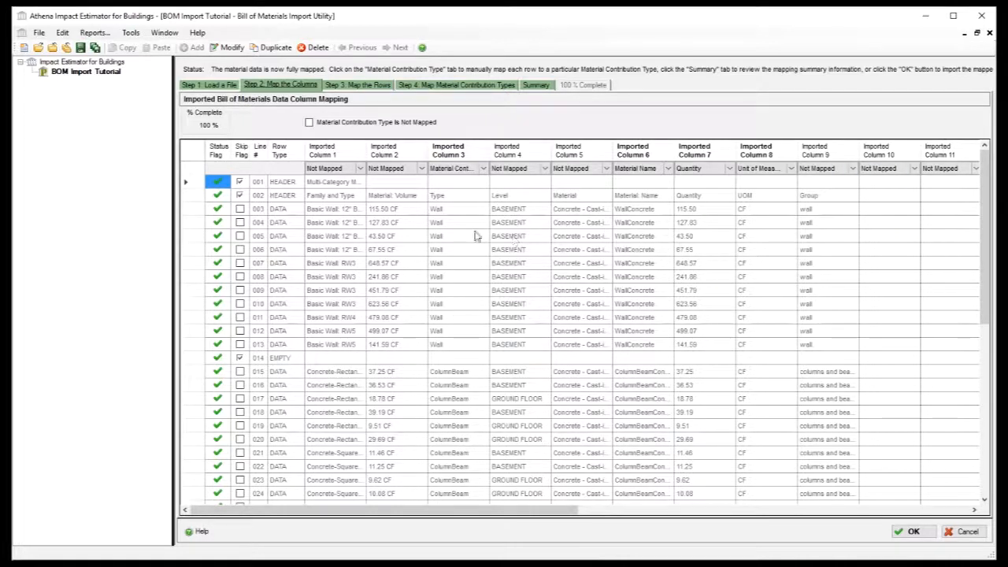
left_click(457, 167)
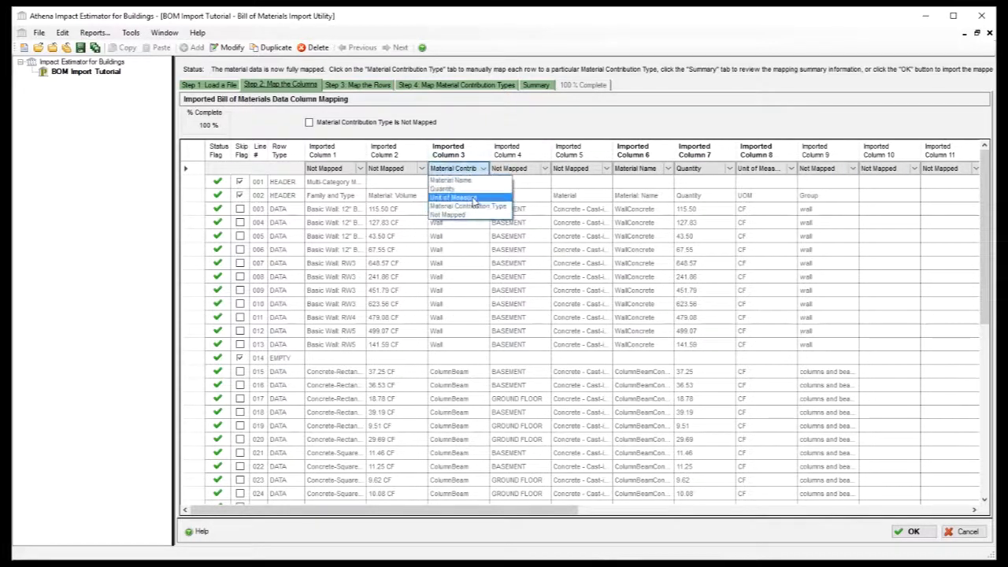
left_click(472, 216)
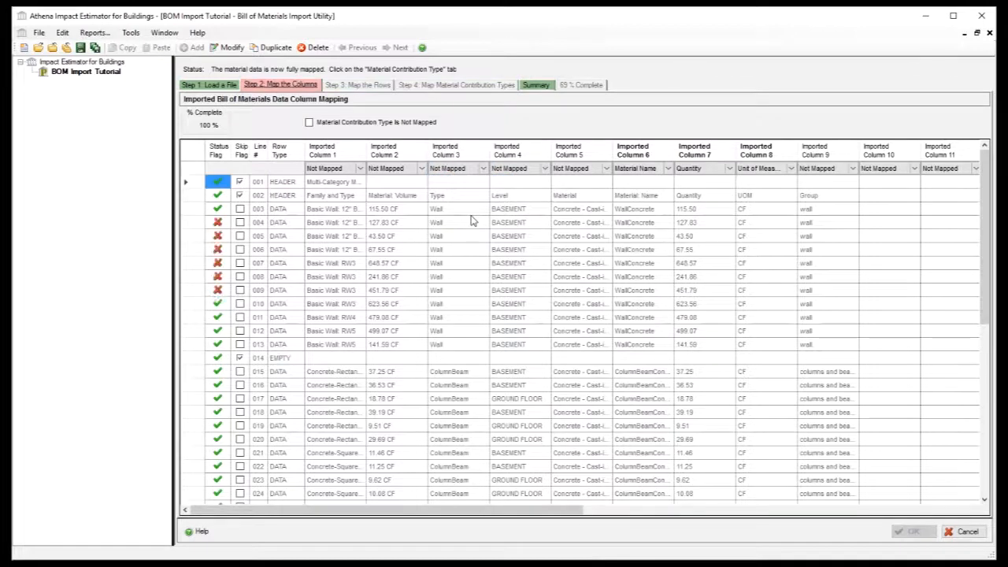
left_click(852, 168)
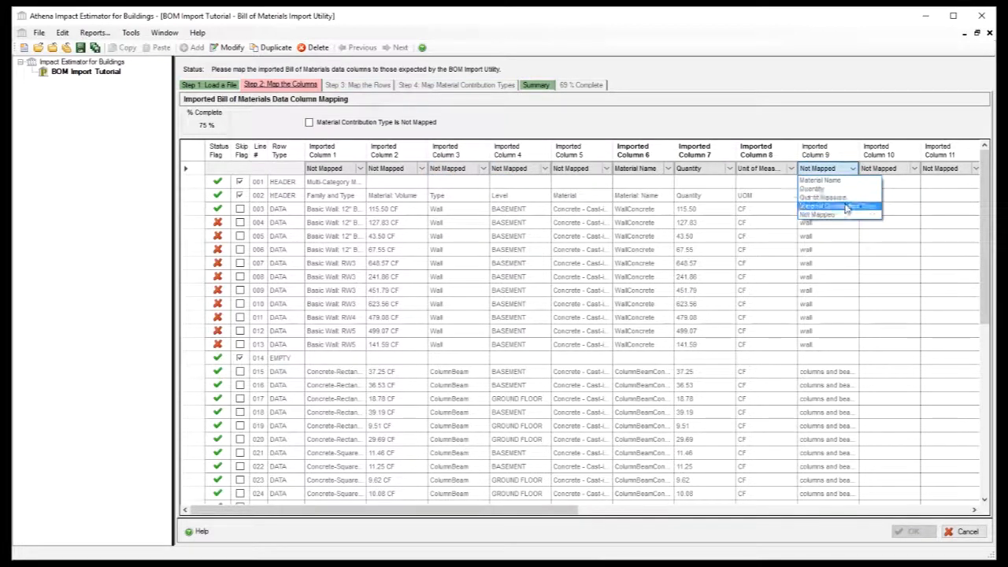
left_click(847, 206)
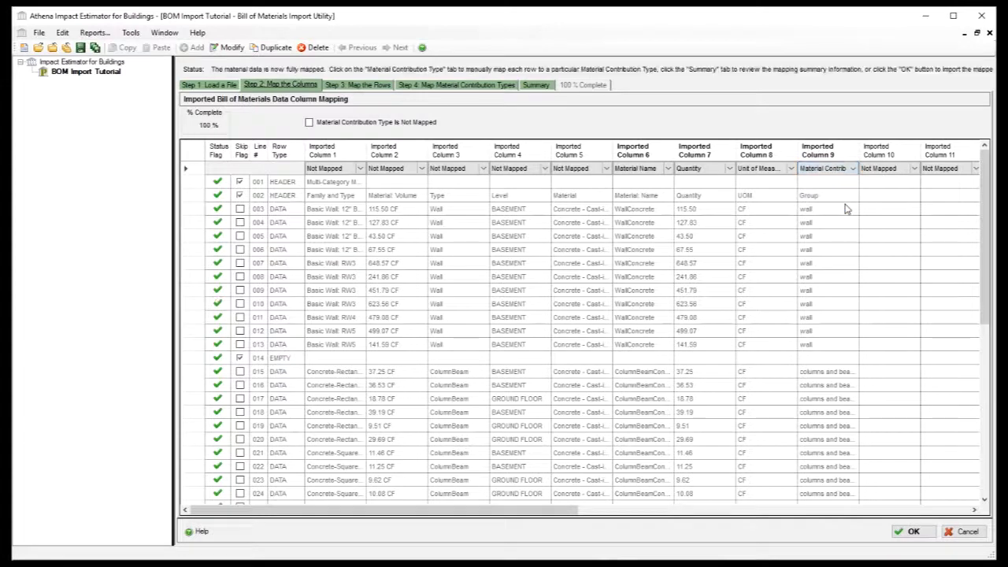
Step: Check the contribution type mapping and accept it to import the bill of materials, and open the Wall Extra Materials entry
left_click(363, 86)
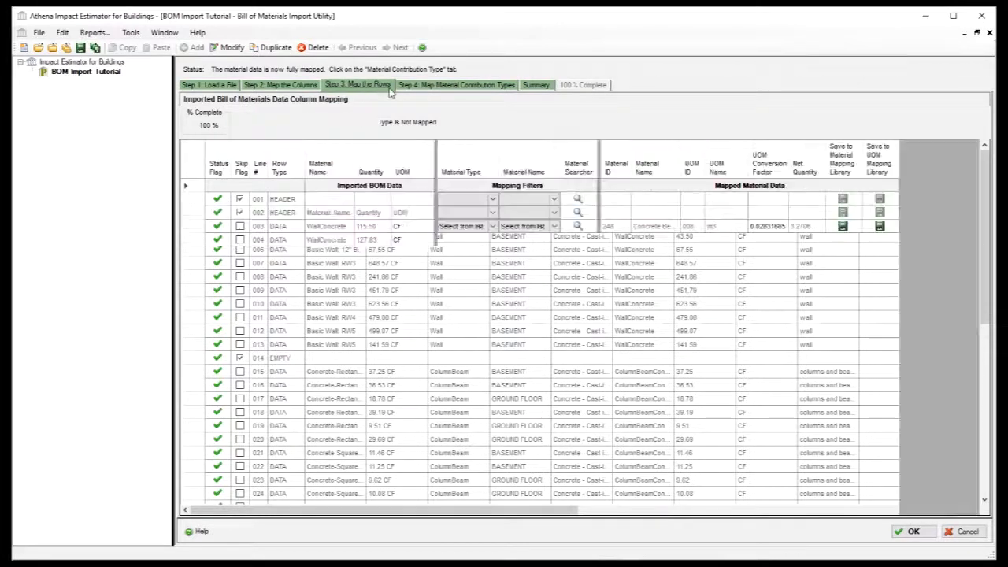
left_click(457, 86)
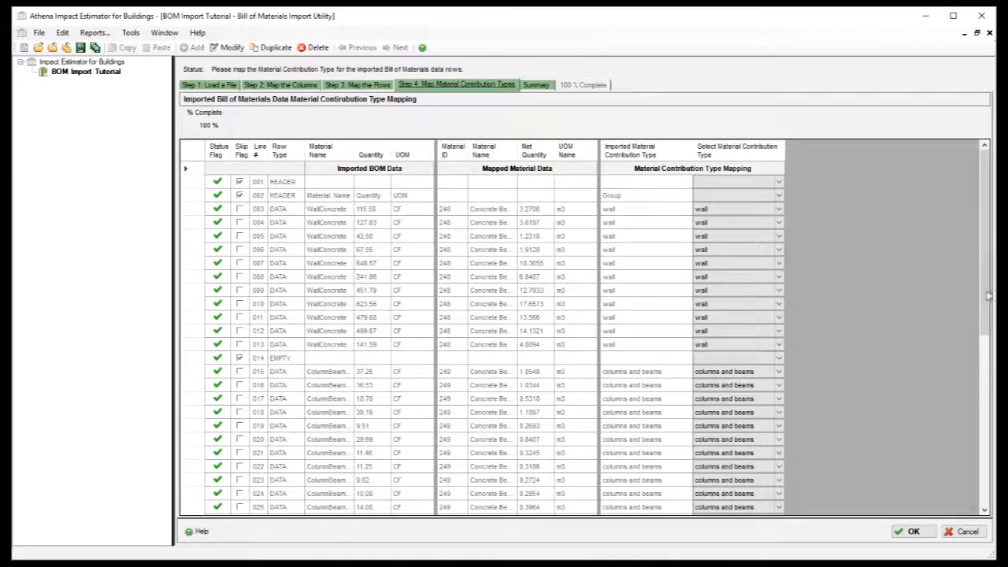
left_click_drag(985, 296, 985, 468)
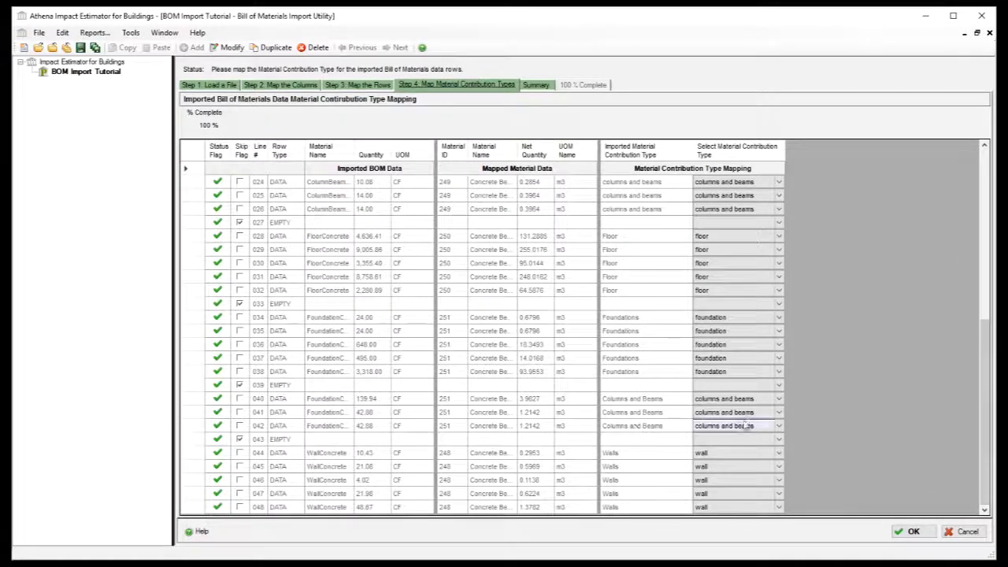
left_click(709, 479)
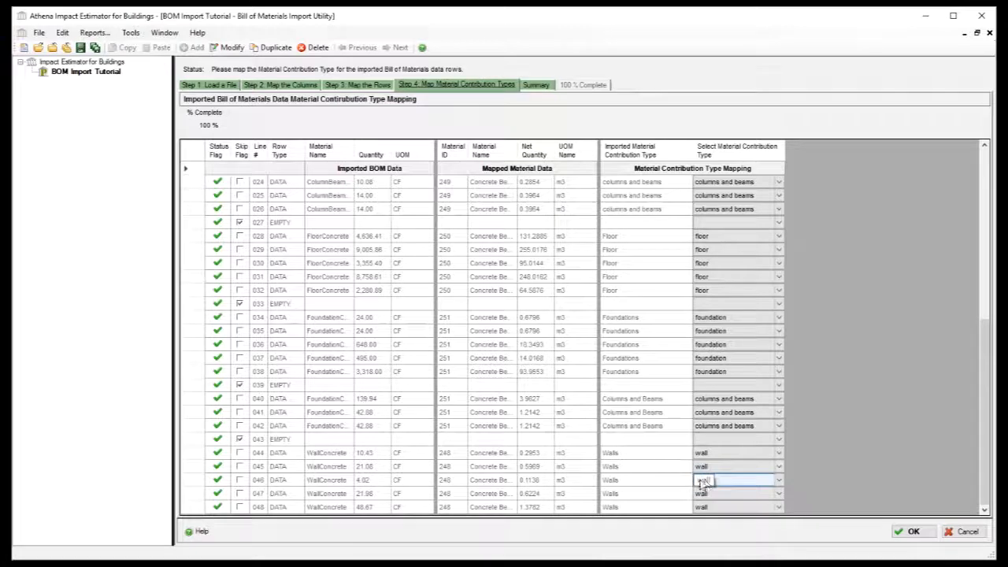
left_click_drag(984, 407, 984, 240)
left_click(913, 533)
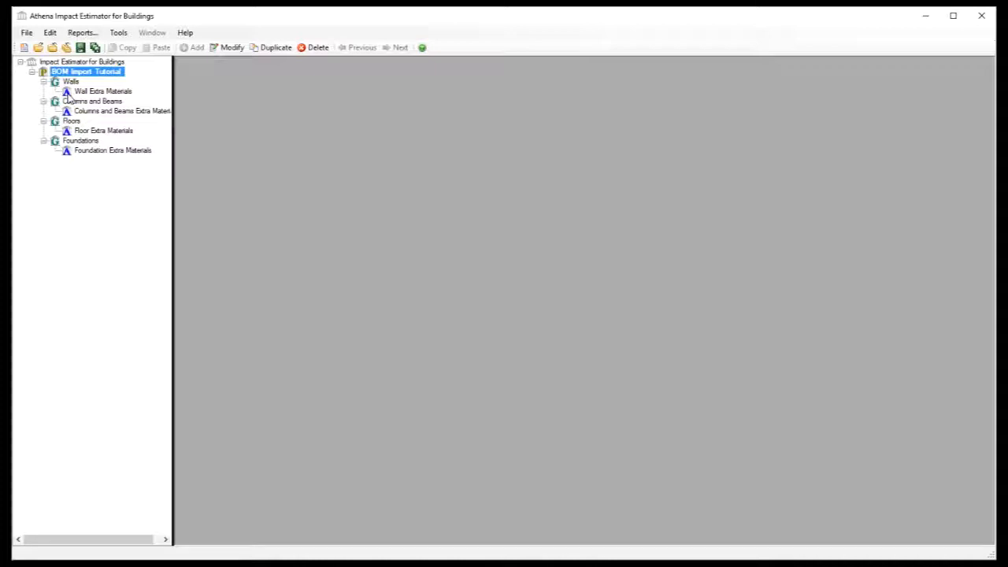
double_click(91, 91)
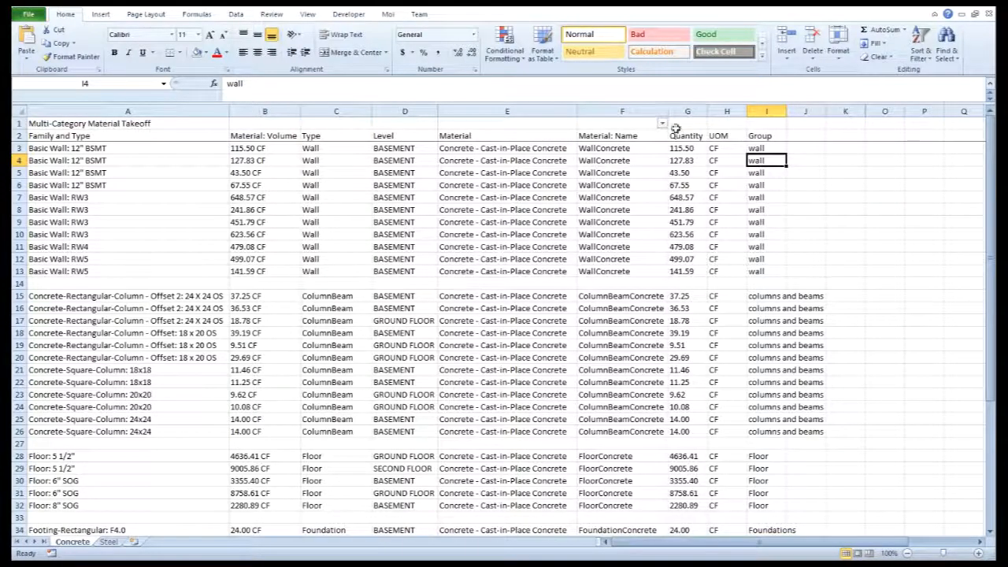
Step: In the Excel takeoff workbook, unhide the columns between K and O on the Concrete sheet
left_click(849, 111)
left_click_drag(852, 107, 885, 111)
right_click(888, 111)
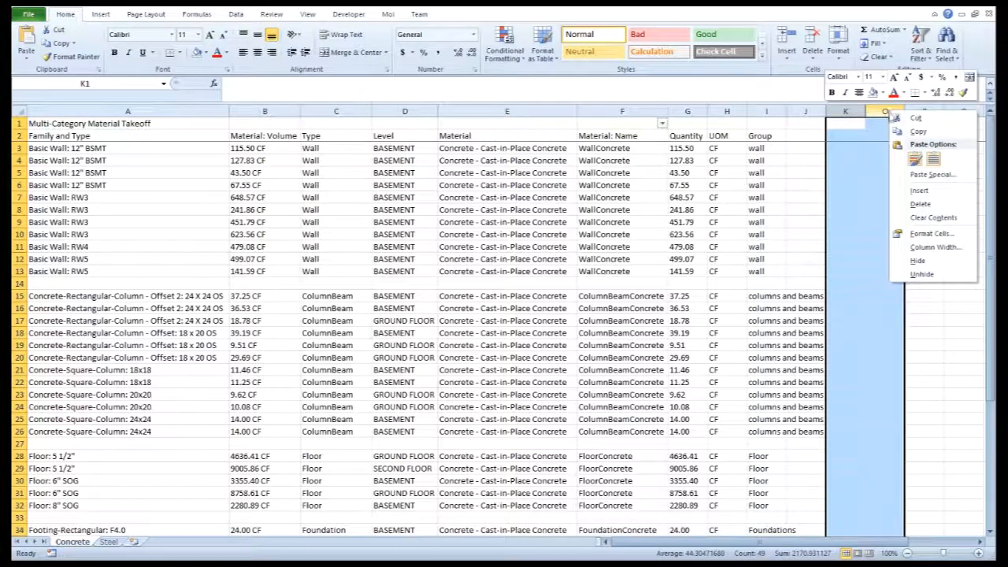
left_click(938, 275)
Step: Examine the converted concrete quantities in column L and the wall sum in M13, down to the last takeoff row
left_click(853, 148)
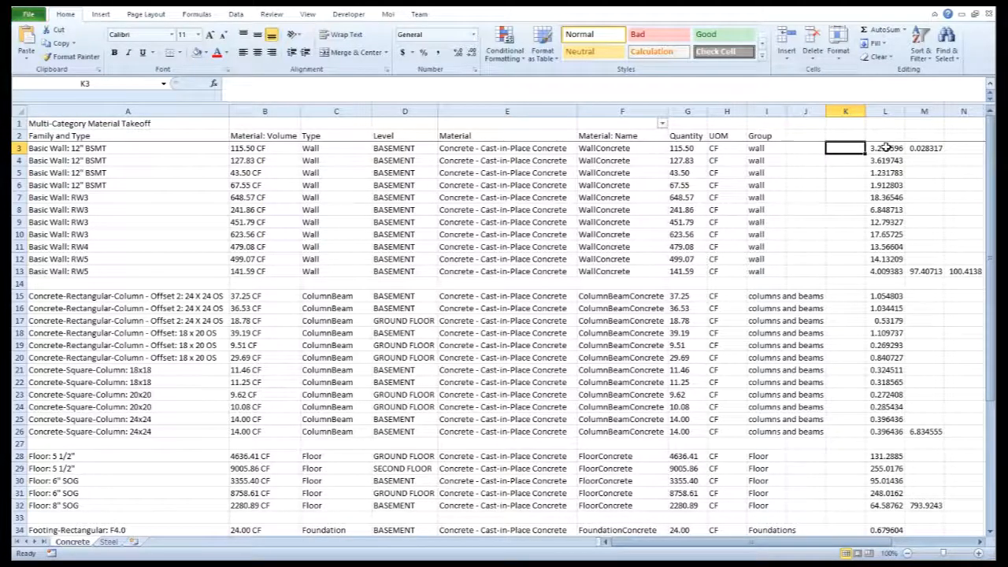
left_click(929, 271)
scroll(929, 270, "down", 8)
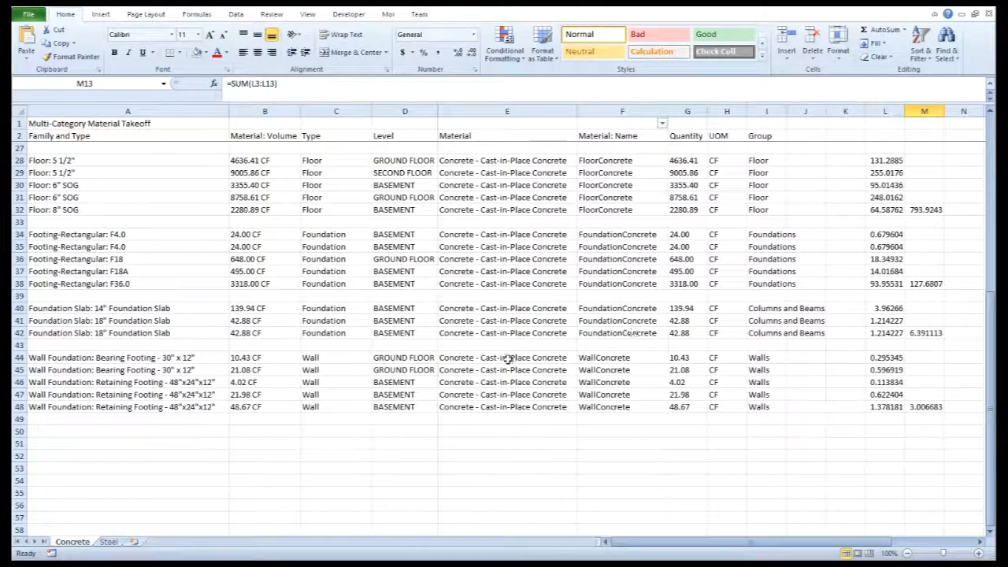
Step: Check the wall foundation sum in M48 and the combined wall total in N13, and review the other group sums in column M
left_click(921, 406)
scroll(913, 283, "up", 8)
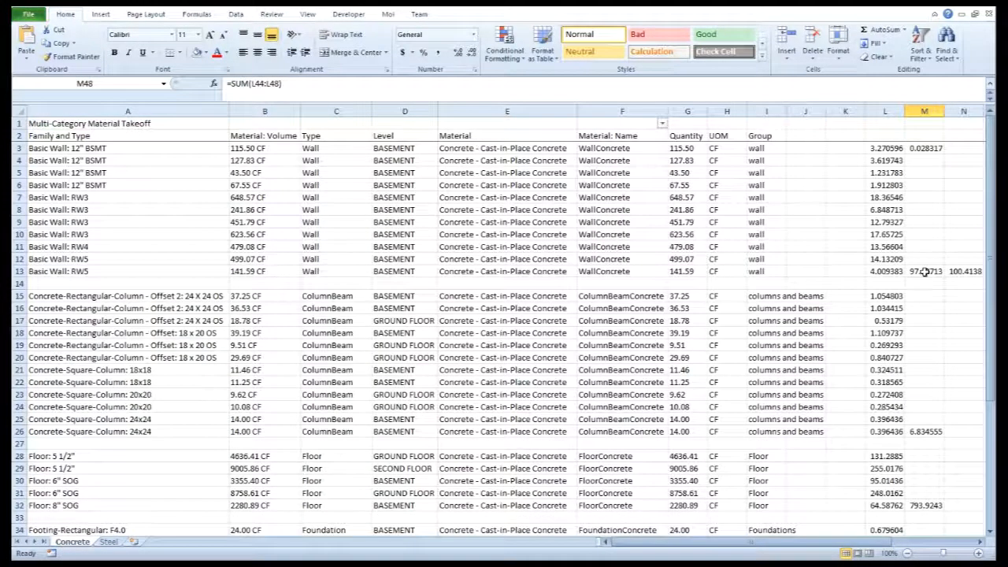
left_click(968, 271)
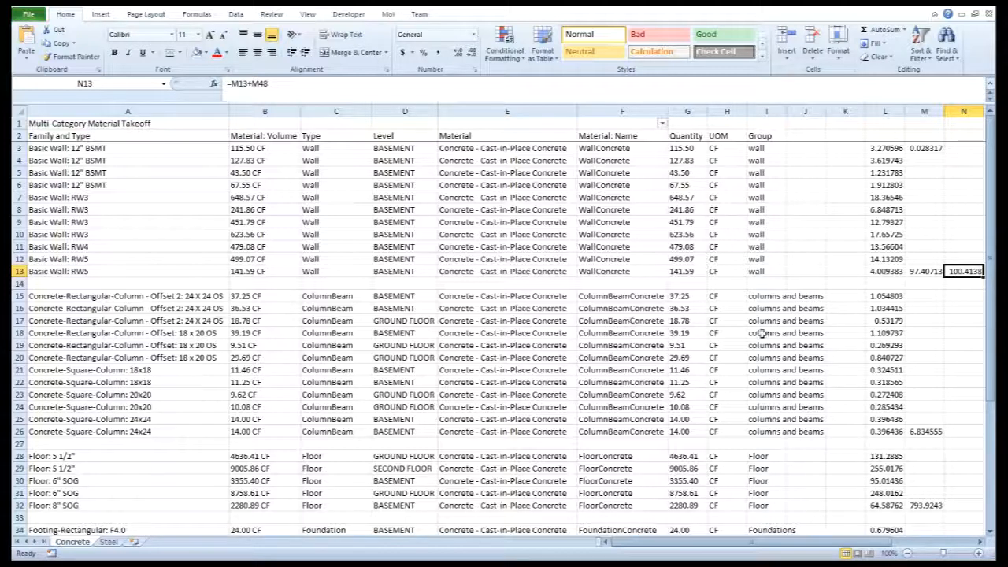
left_click(839, 349)
scroll(837, 348, "down", 7)
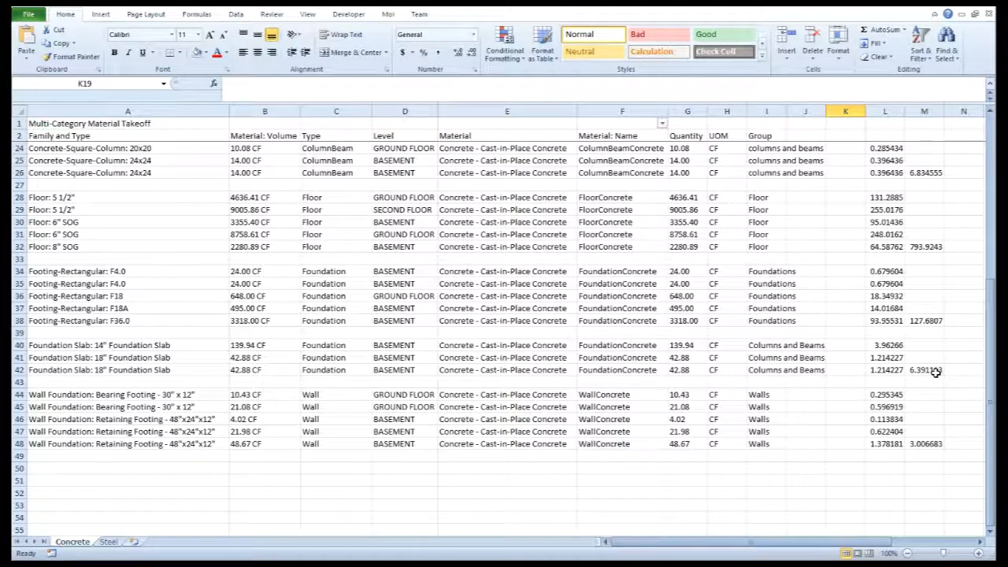
Step: Switch to Athena Impact Estimator, examine the Columns and Beams Extra Materials amounts, and close both extra materials windows without saving
key("alt+Tab")
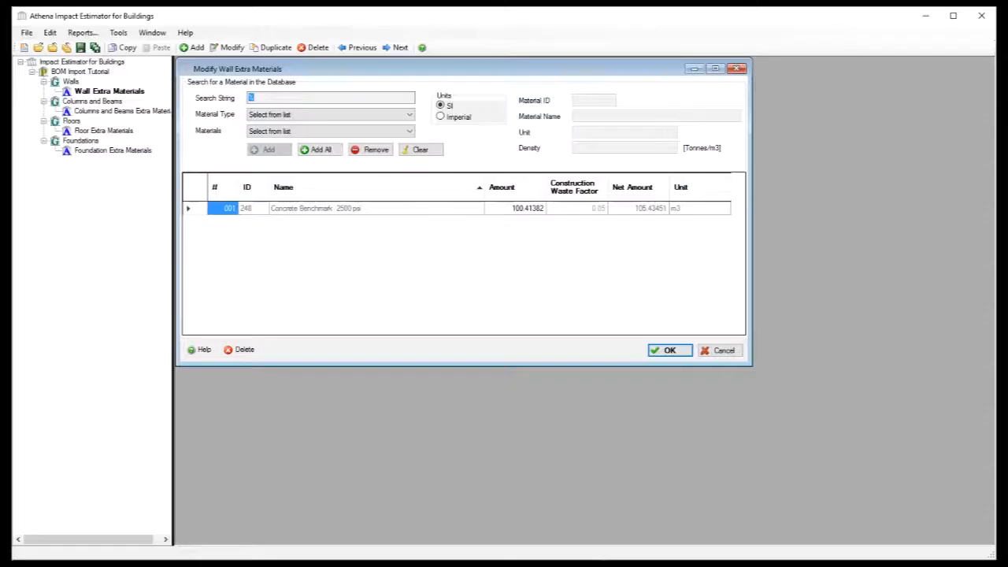
left_click(70, 111)
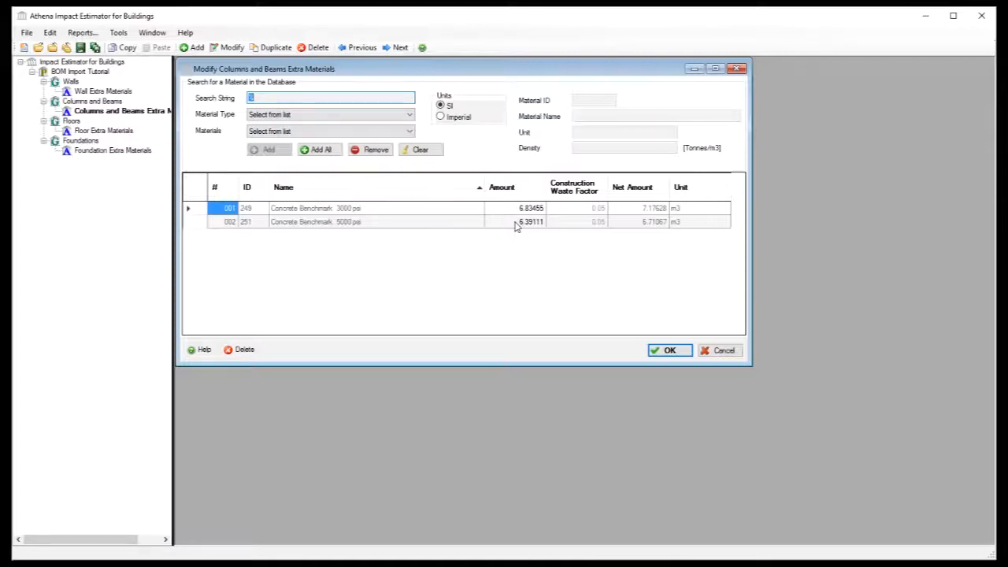
left_click(723, 351)
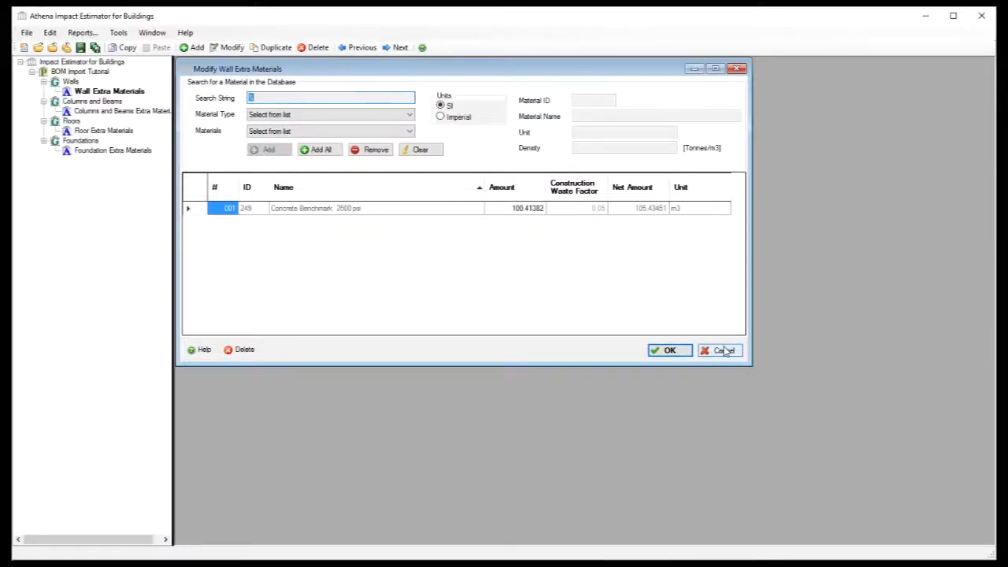
left_click(724, 351)
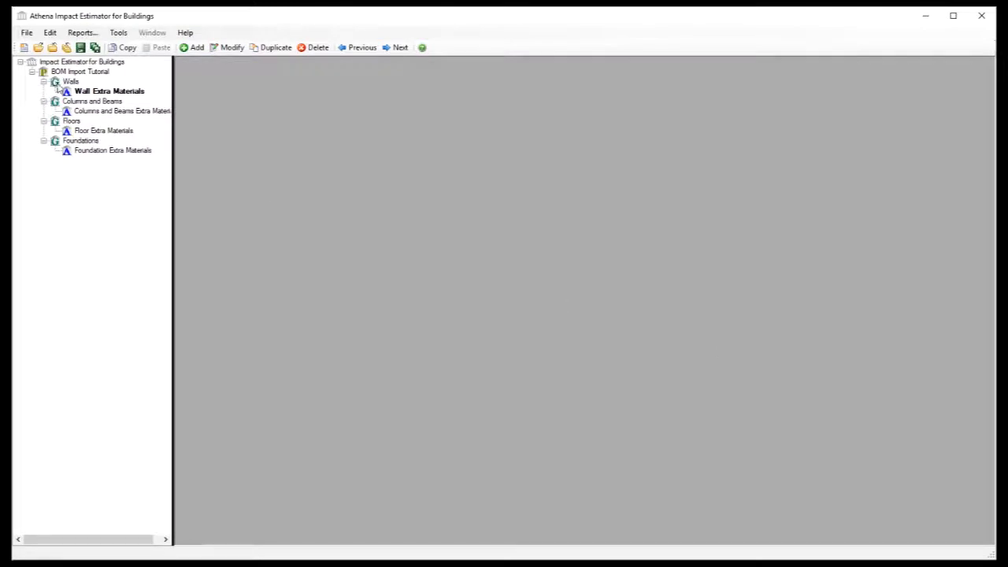
Step: Generate the Bill of Materials report for the BOM Import Tutorial project, examine it maximized, and close it
left_click(77, 72)
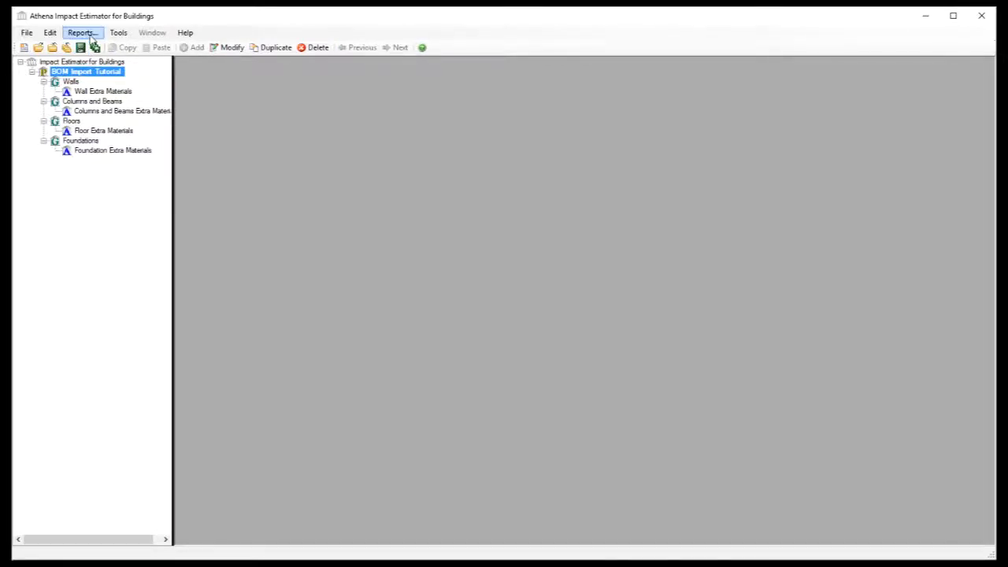
left_click(81, 33)
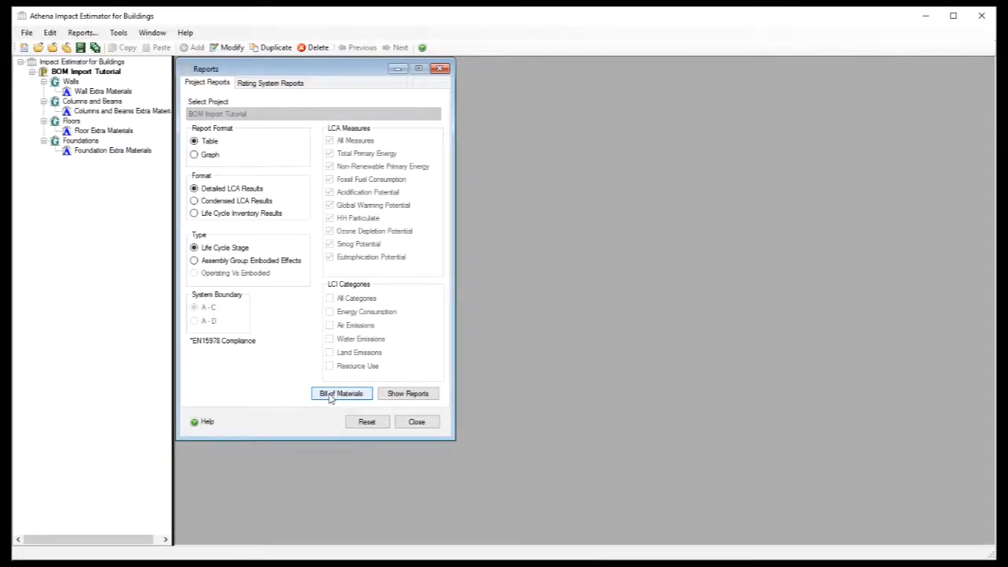
left_click(338, 394)
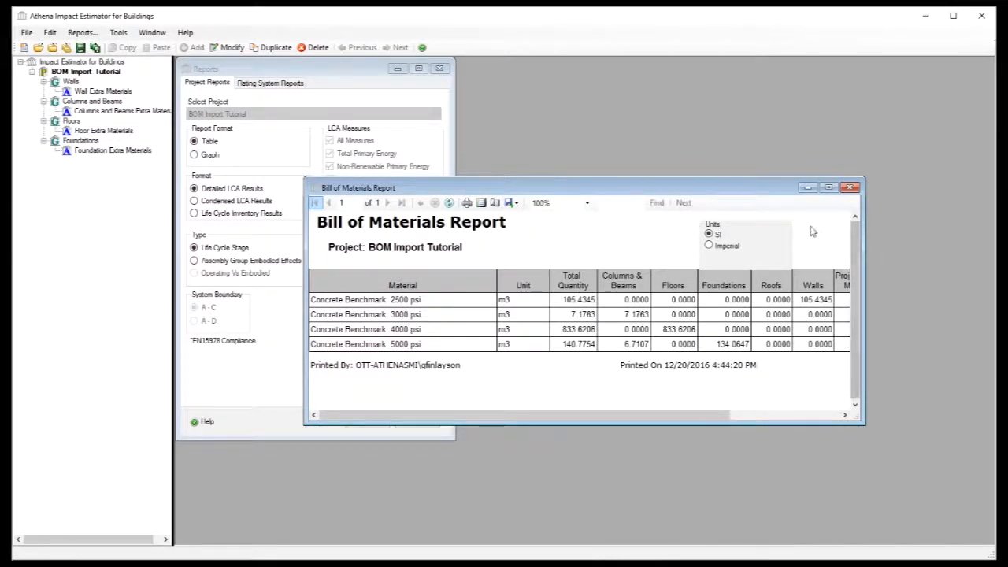
left_click(829, 189)
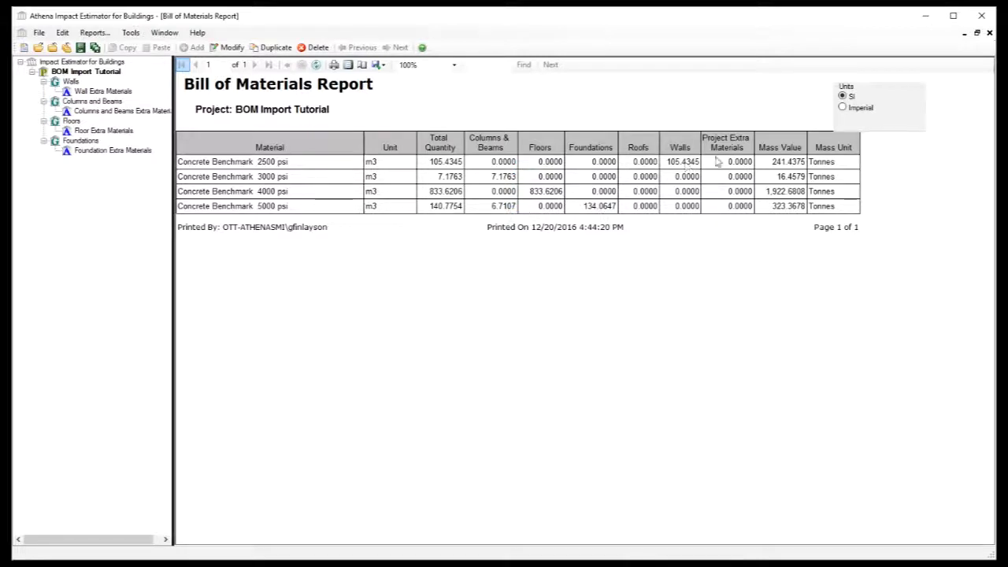
left_click(989, 32)
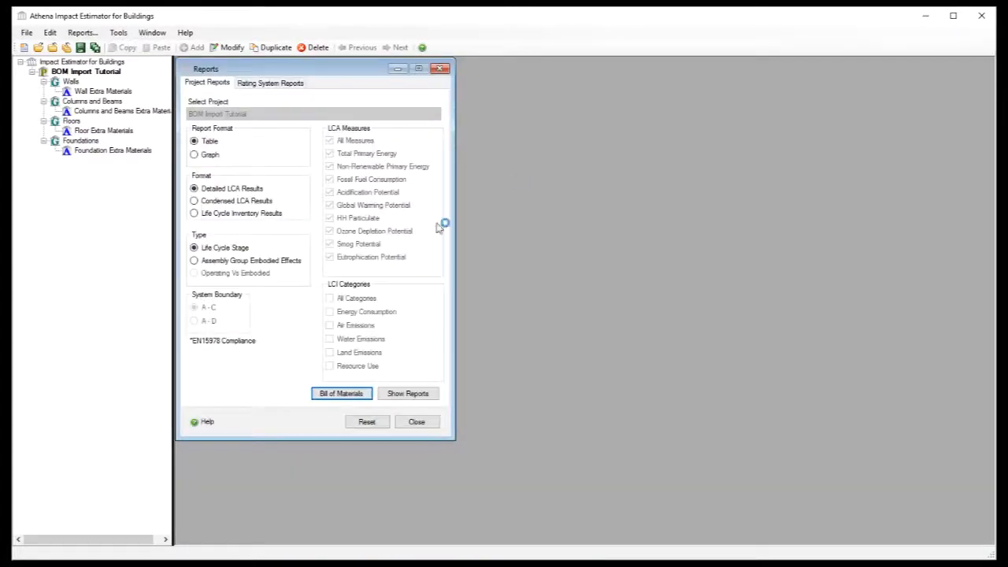
Step: Compare the Wall Extra Materials net amount with the walls quantity in a new Bill of Materials report, and close all these windows
double_click(75, 92)
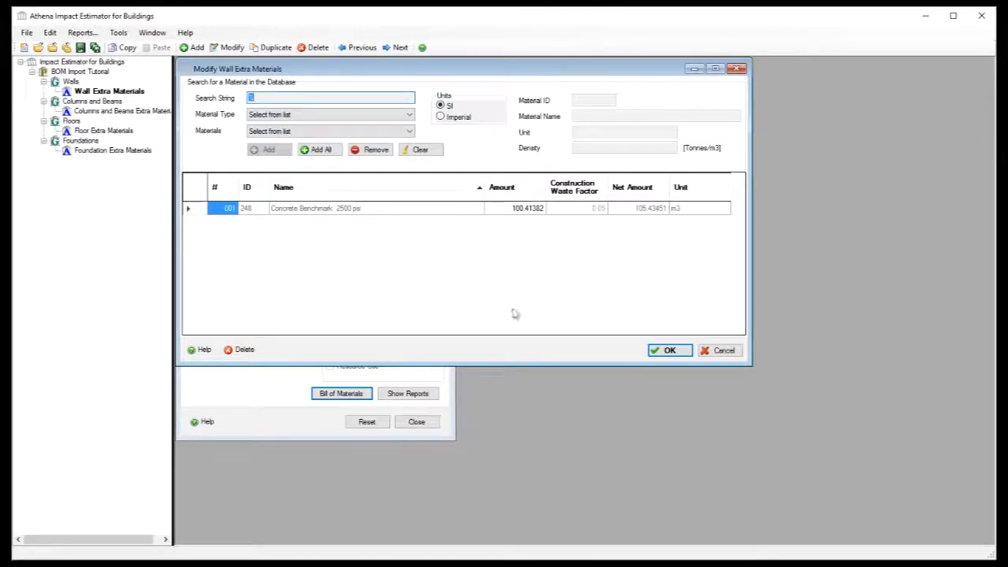
left_click(273, 397)
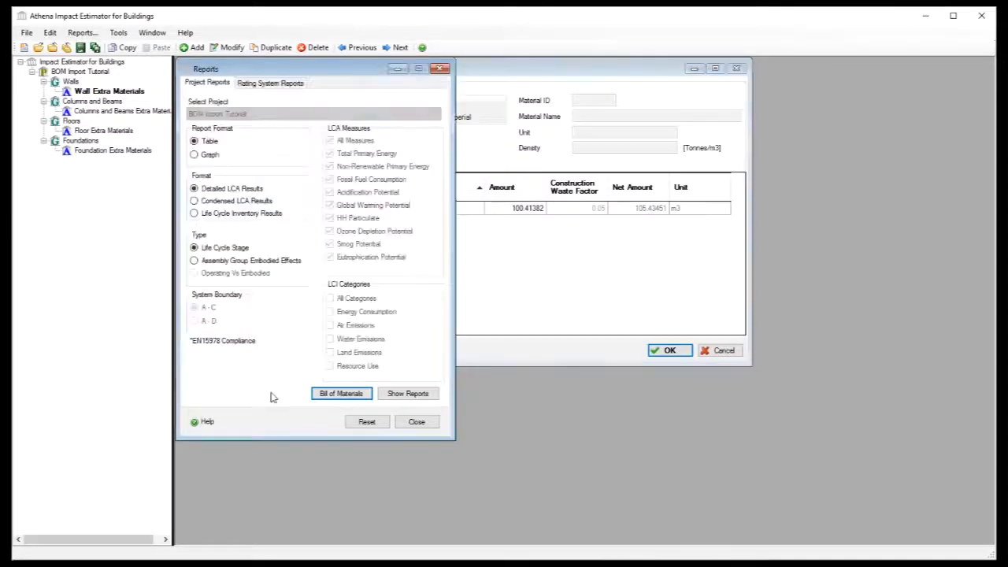
left_click(340, 394)
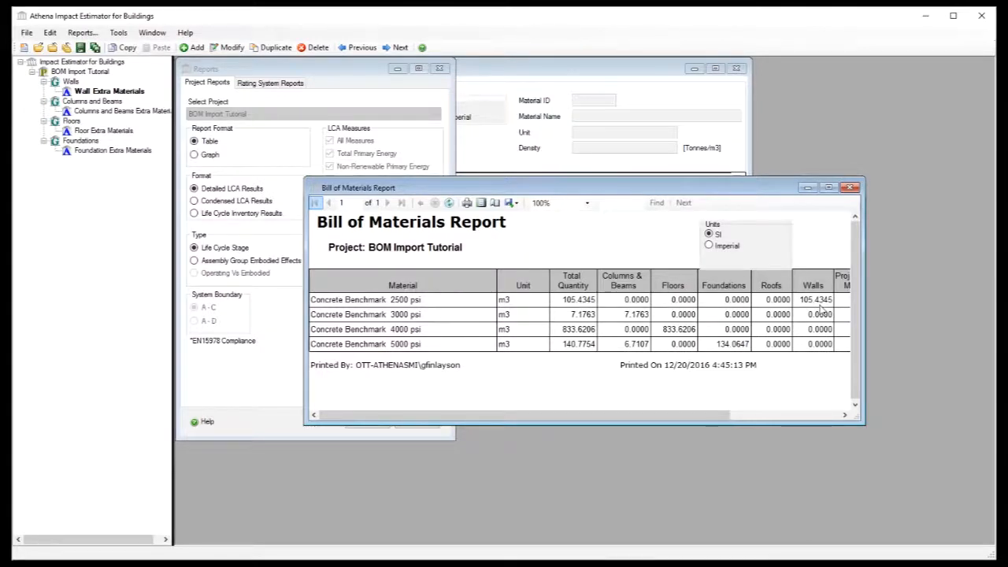
left_click(849, 189)
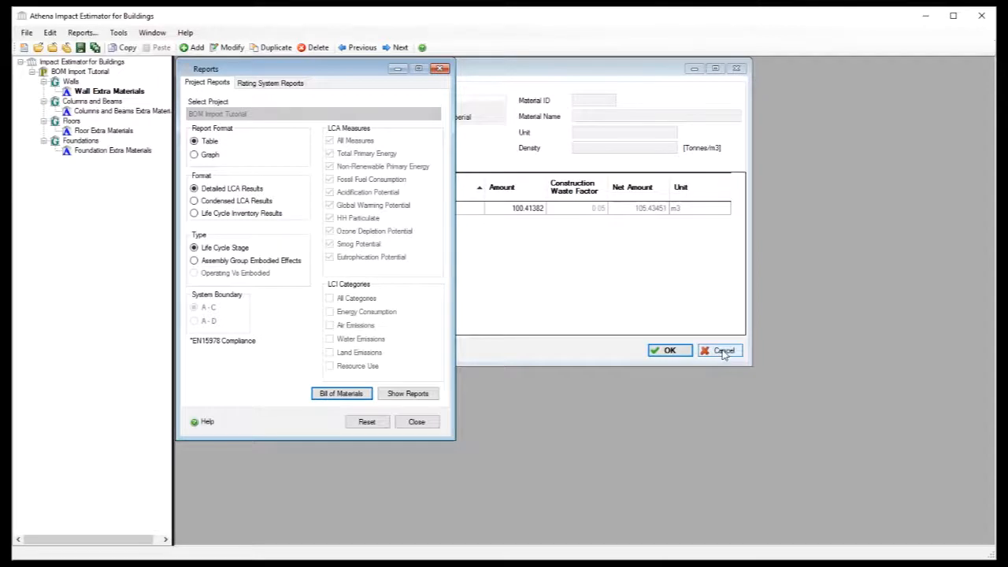
left_click(722, 351)
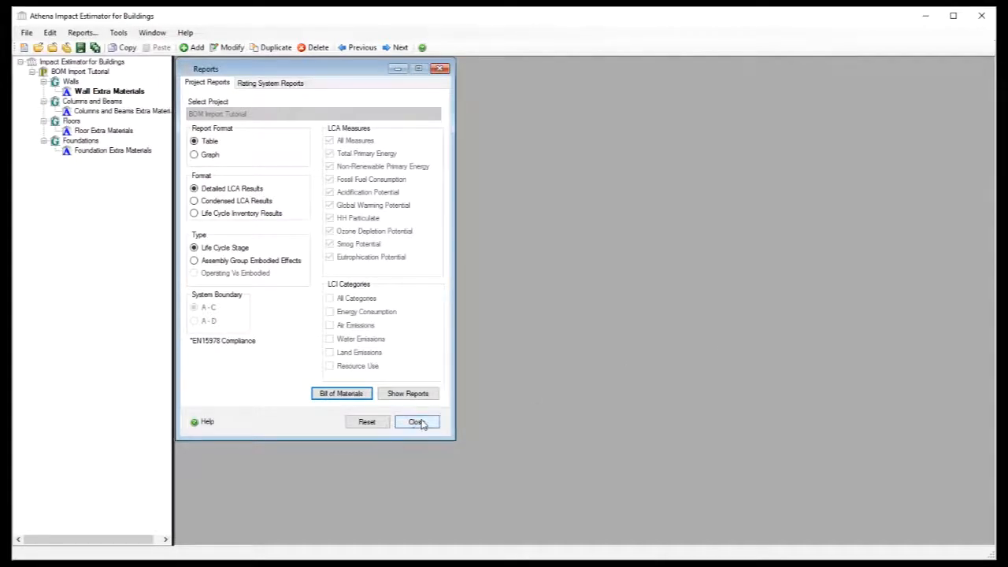
left_click(417, 422)
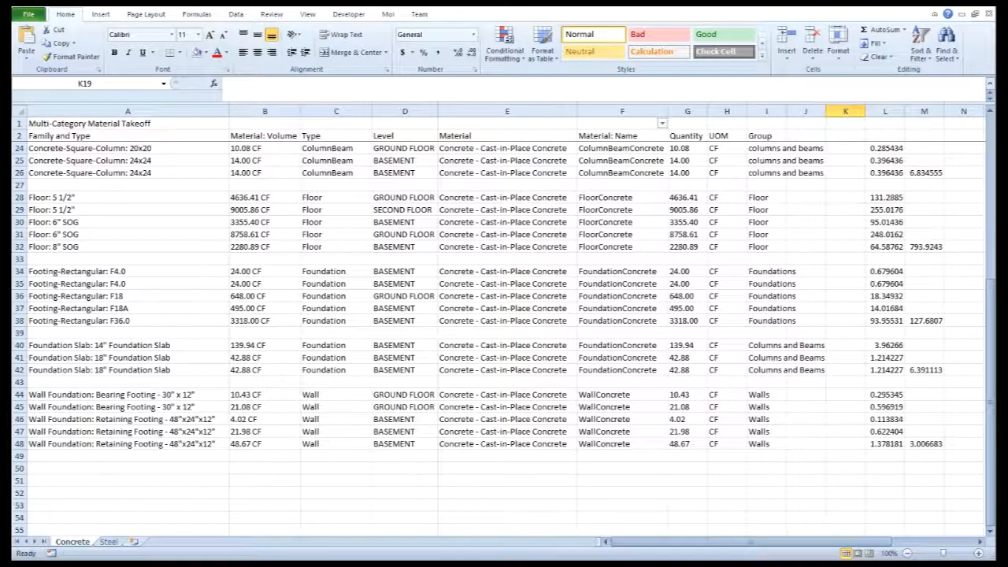
Step: In the Excel takeoff workbook, hide columns F to K on the Steel sheet temporarily and unhide them again
left_click(108, 541)
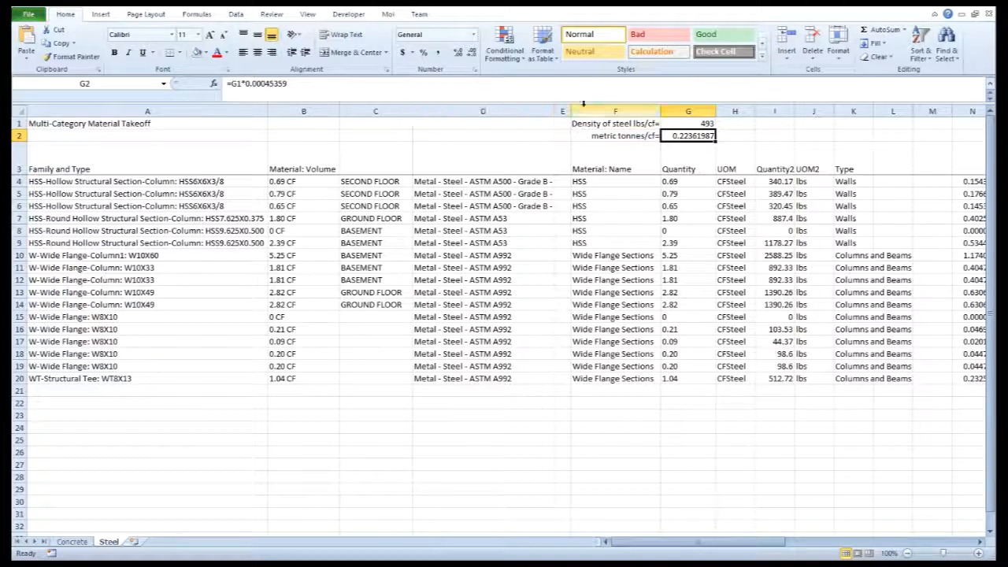
left_click_drag(598, 110, 850, 106)
right_click(850, 109)
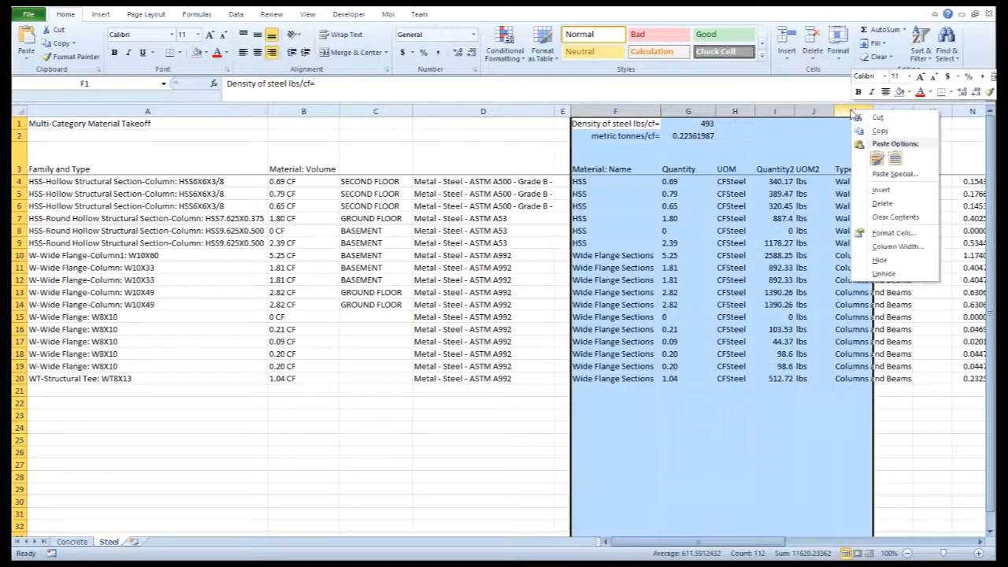
left_click(880, 261)
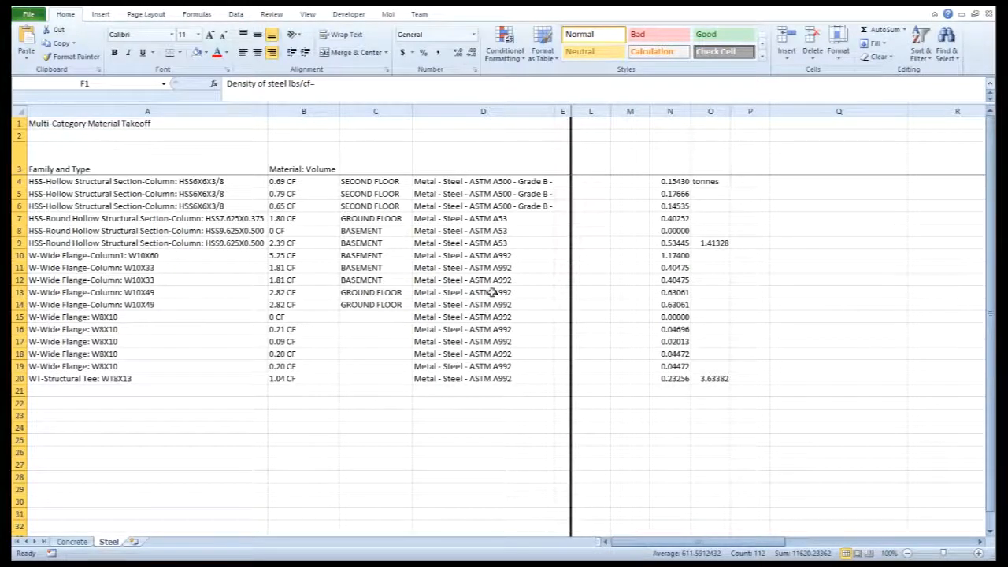
left_click_drag(560, 110, 580, 111)
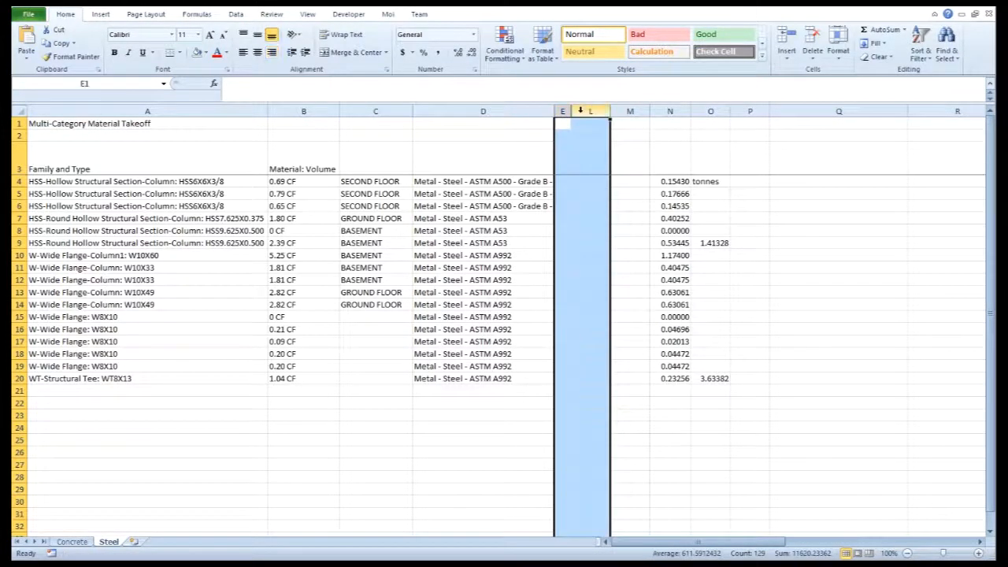
right_click(581, 112)
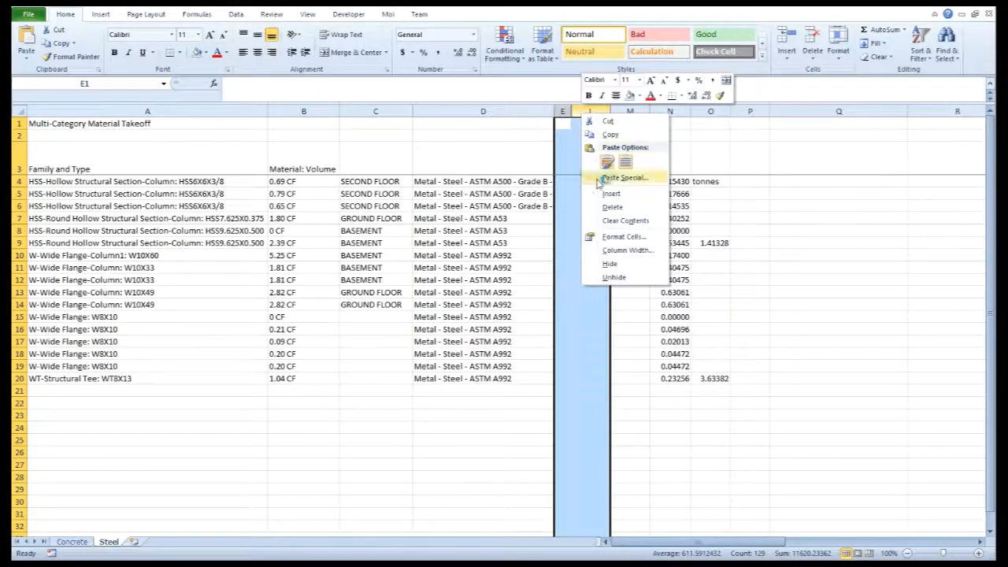
left_click(613, 277)
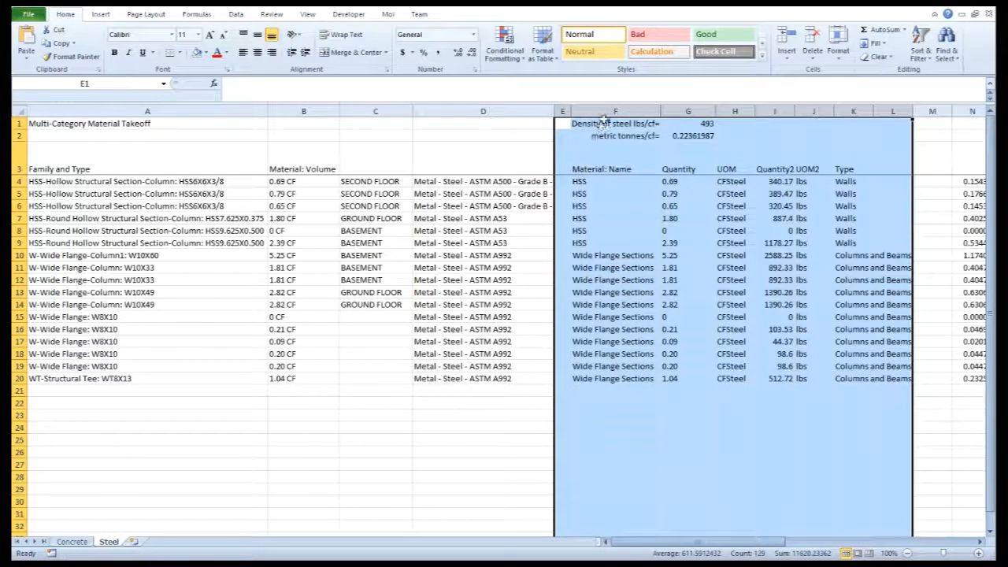
Step: Examine the Steel sheet's material names, zero quantities, steel density in G1, metric tonnes conversion in G2, and Type column
left_click(610, 111)
left_click(600, 182)
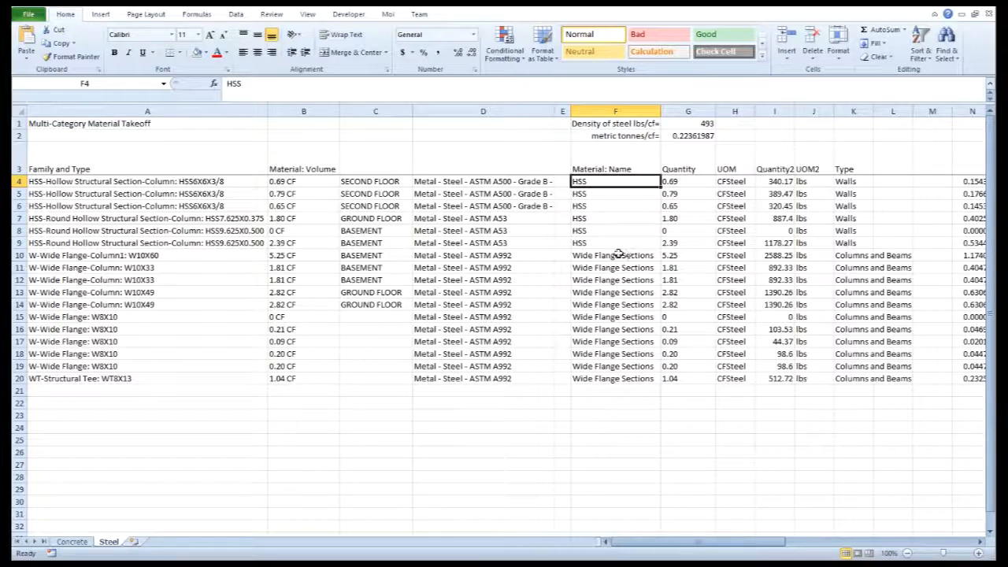
left_click(697, 231)
left_click(687, 318)
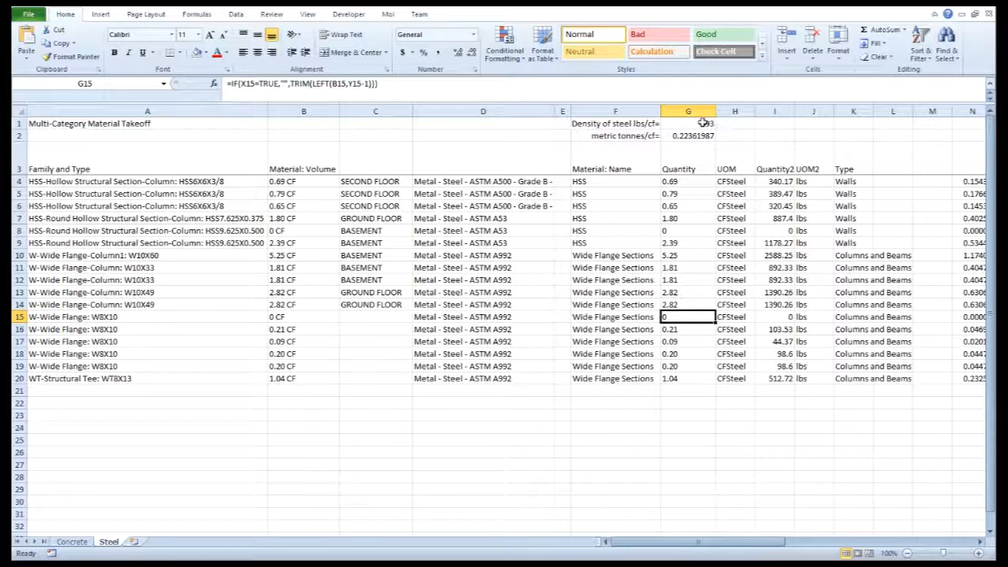
left_click(705, 124)
left_click(691, 136)
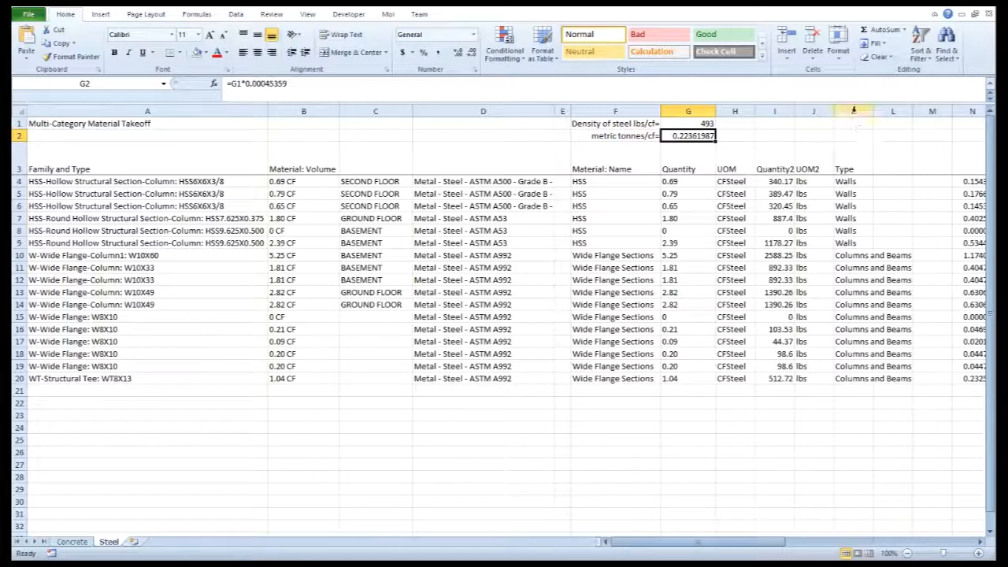
left_click(861, 167)
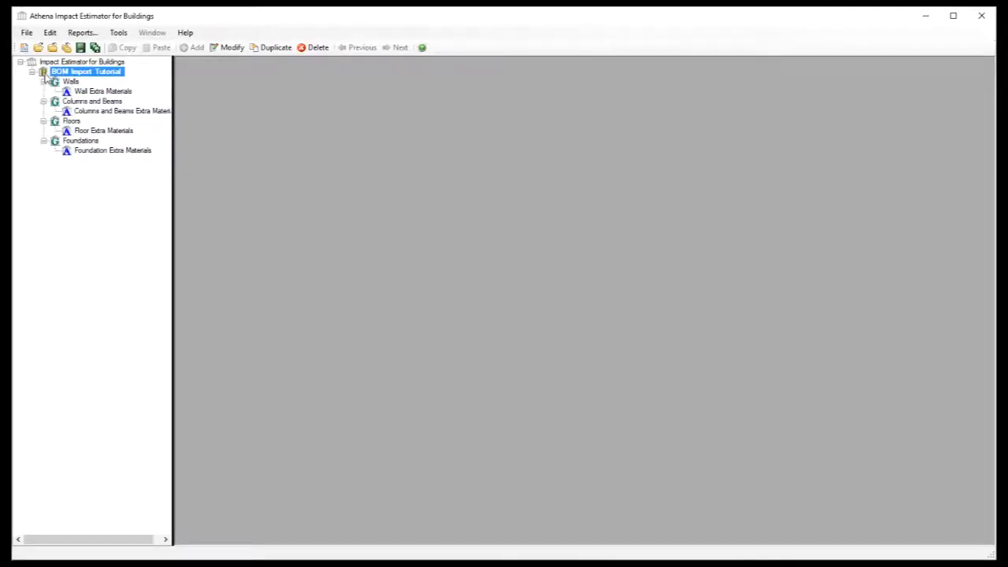
Step: In Athena Impact Estimator, start a BOM file import for the BOM Import Tutorial project and open BOM Import Example 20161215.xlsx
right_click(46, 76)
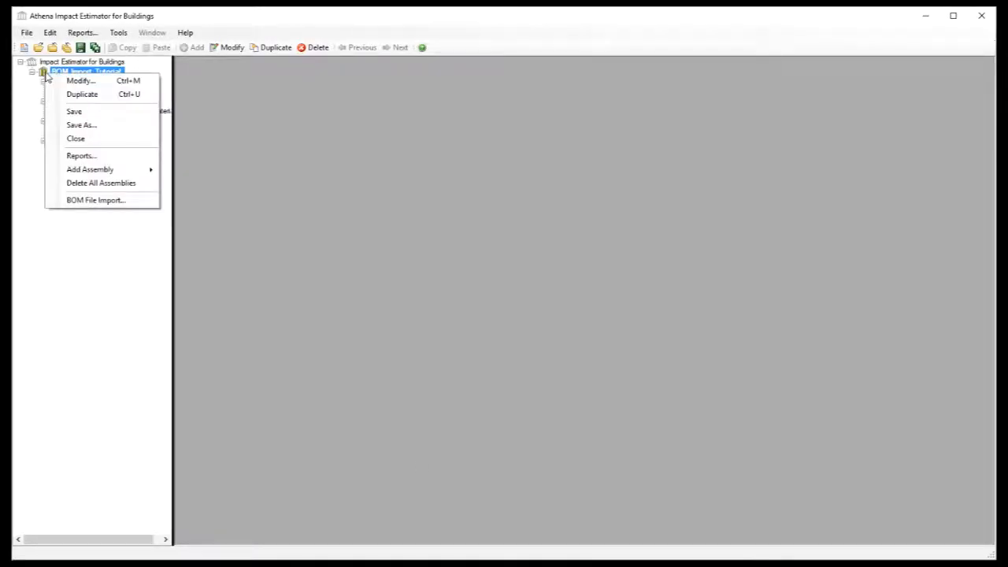
left_click(82, 201)
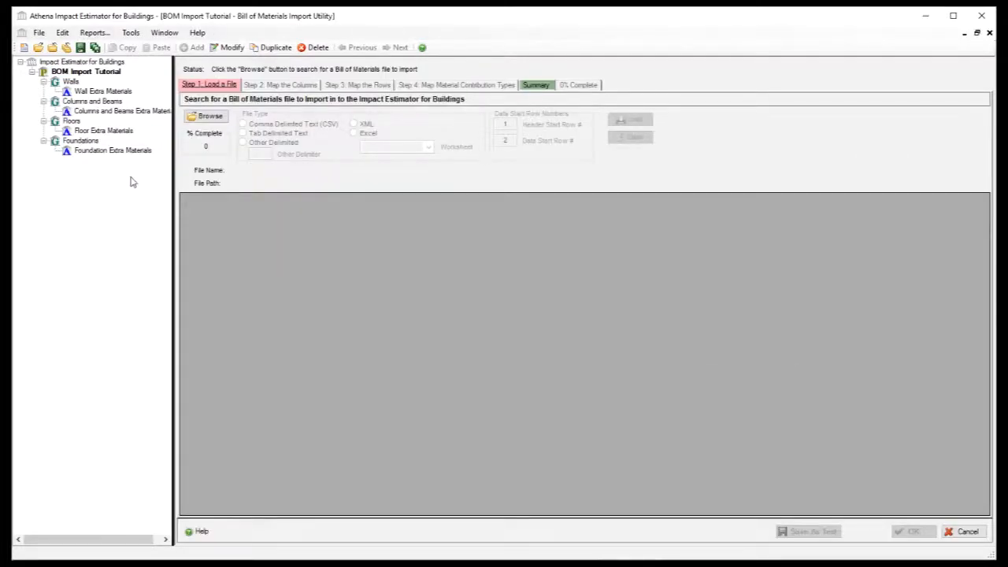
left_click(211, 119)
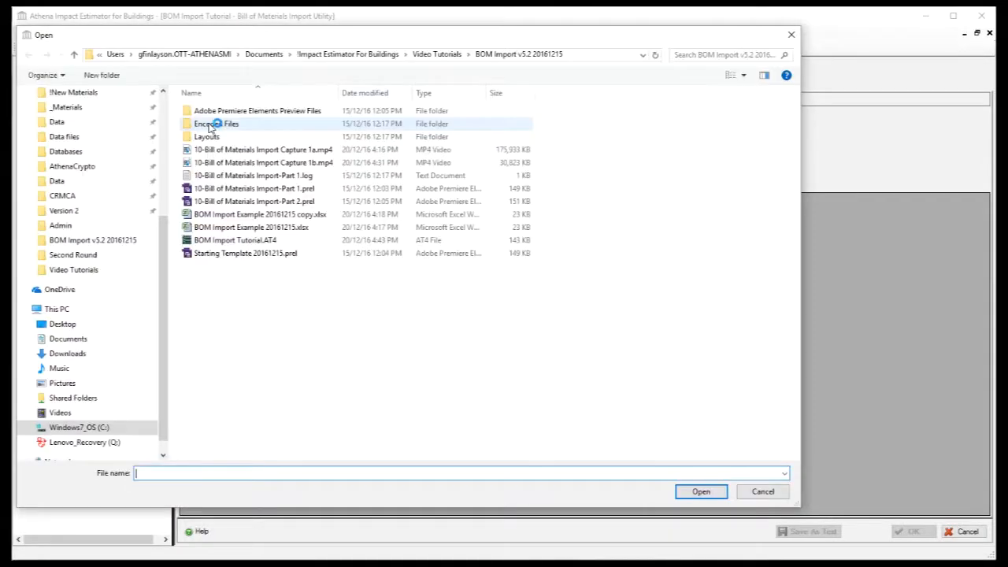
double_click(275, 228)
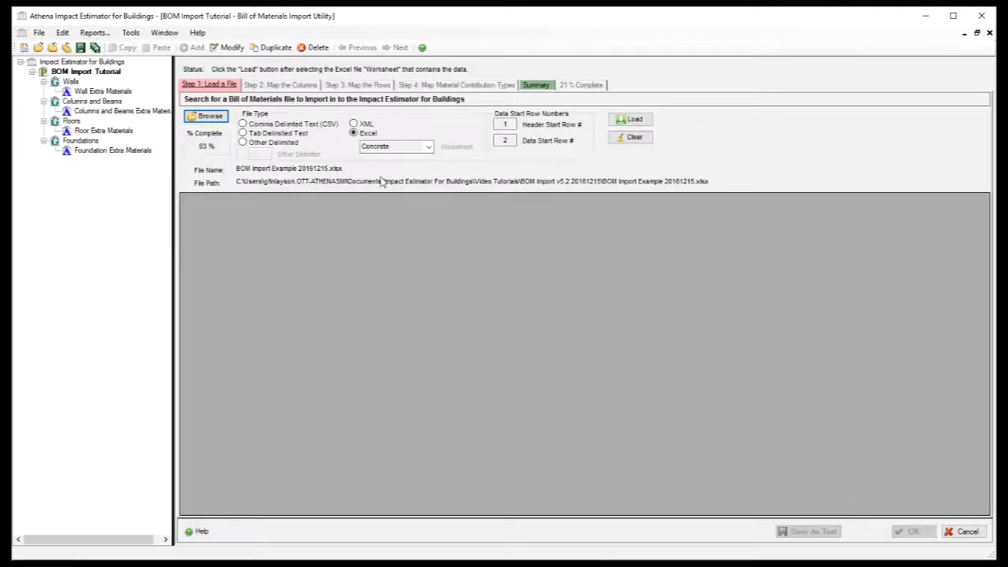
Step: Select the Steel worksheet as the import source and load its bill of materials data
left_click(428, 147)
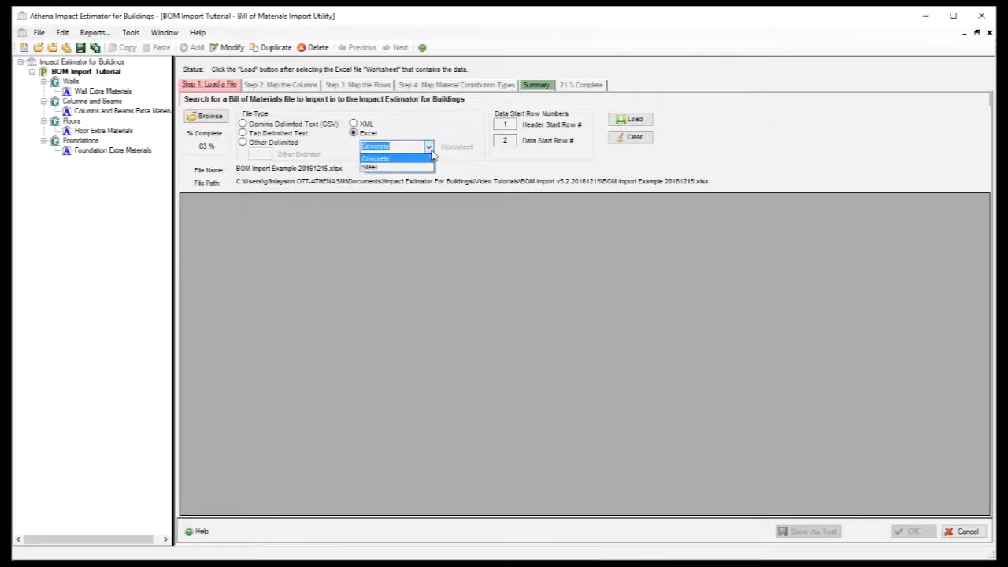
left_click(430, 168)
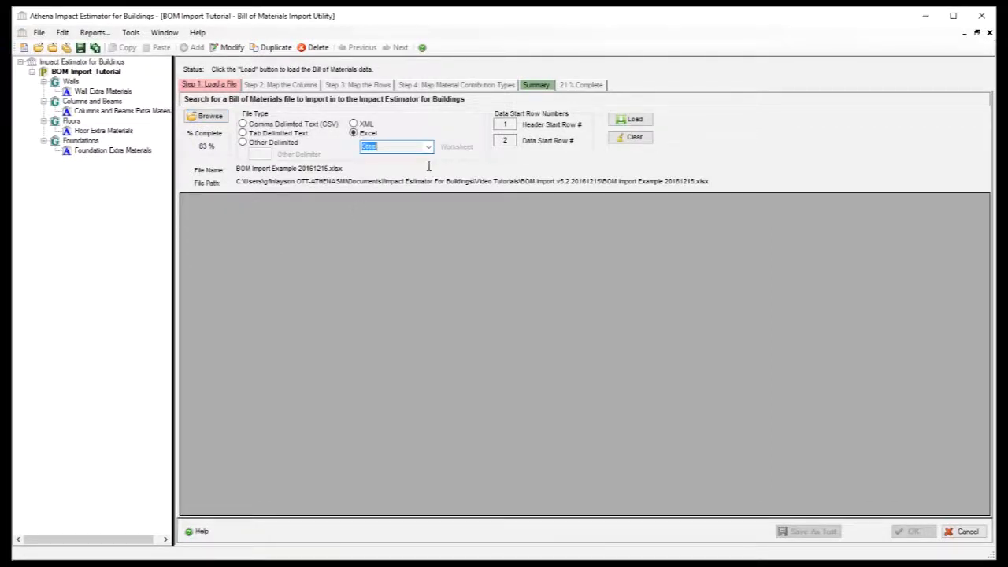
left_click(636, 120)
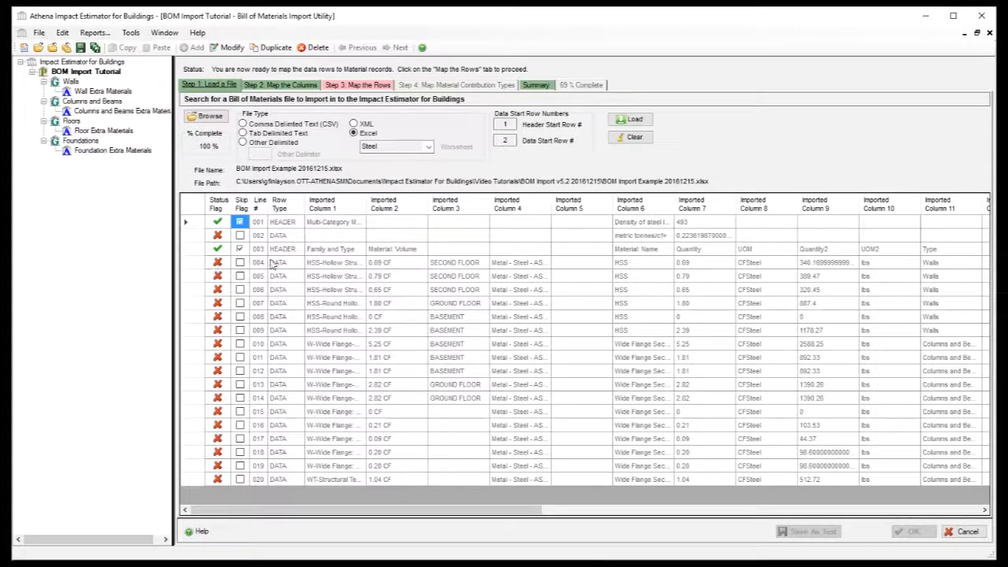
Step: Set the data start row to 4, reload the Steel worksheet, and check the column mapping
double_click(510, 140)
type("4")
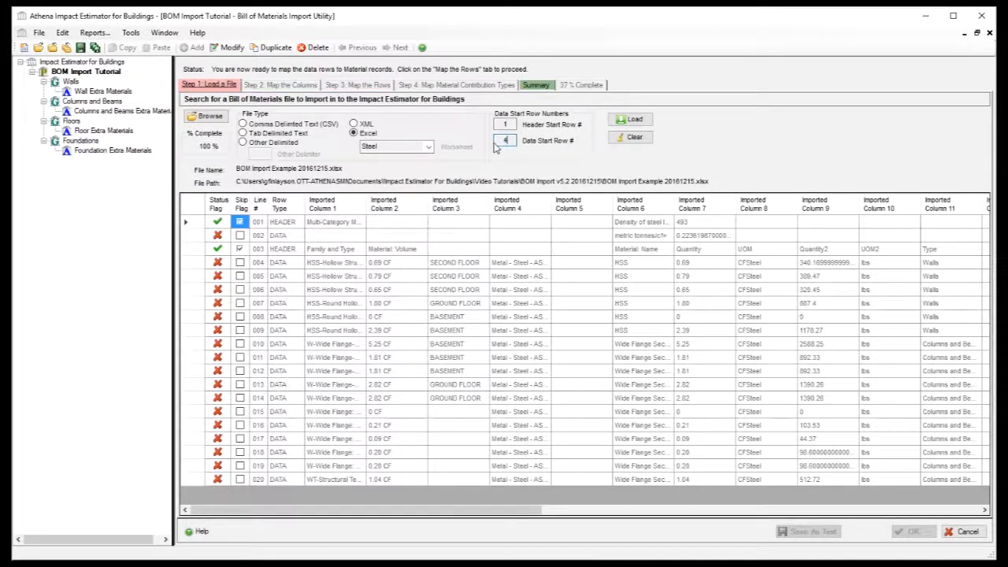
left_click(630, 122)
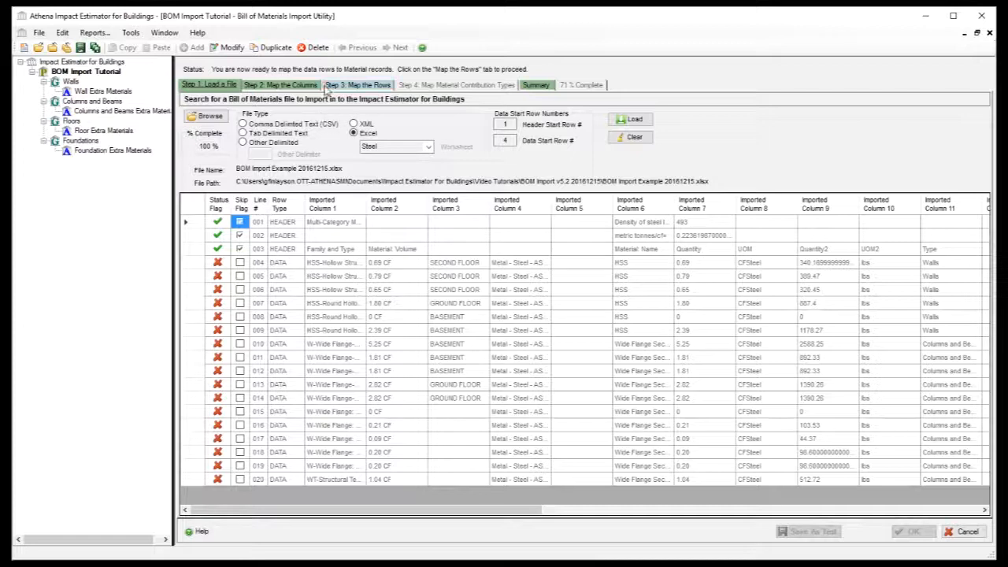
left_click(281, 84)
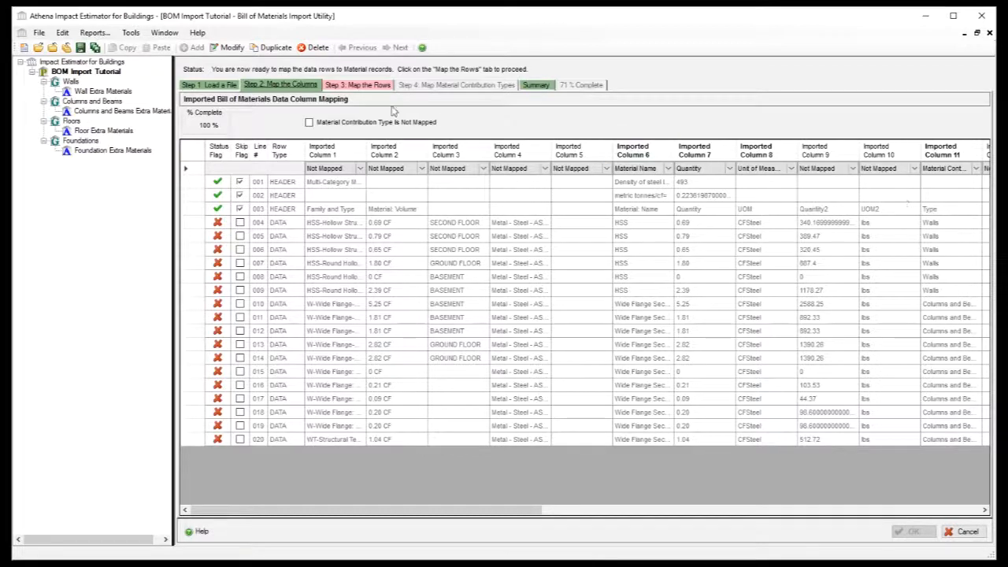
Step: Open the row mapping and widen the imported and mapped material name columns to show the full names
left_click(359, 87)
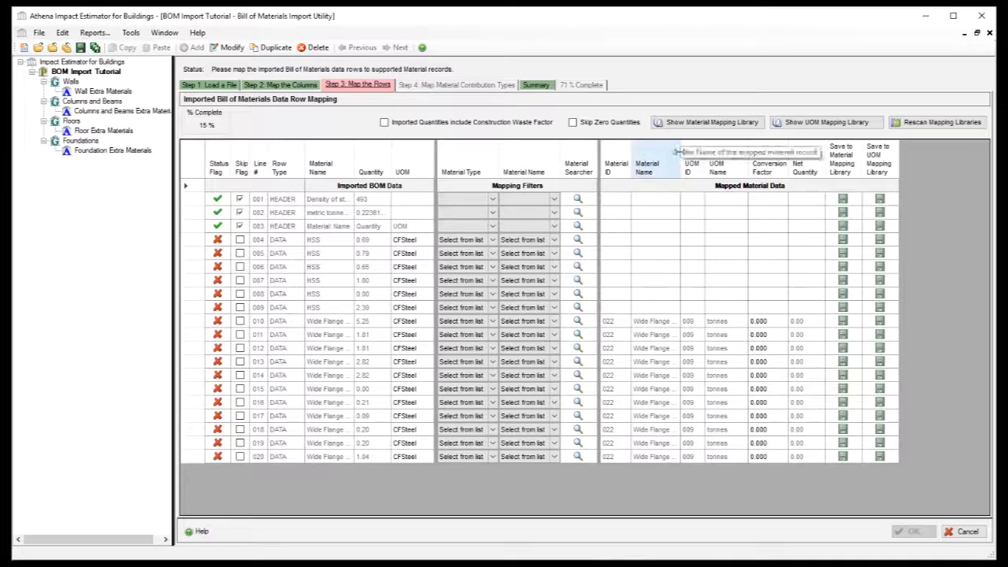
left_click_drag(680, 155, 718, 156)
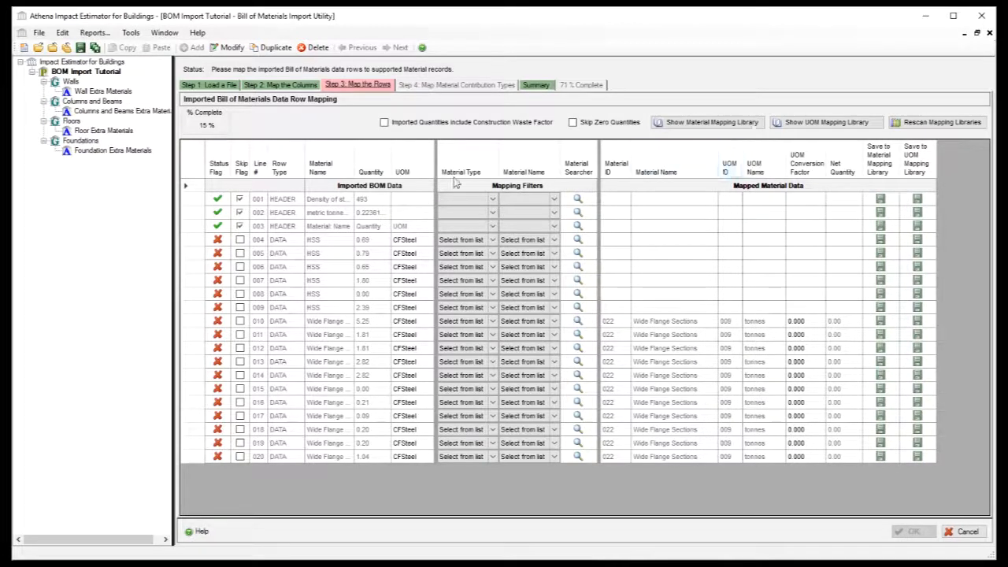
left_click_drag(388, 156, 381, 155)
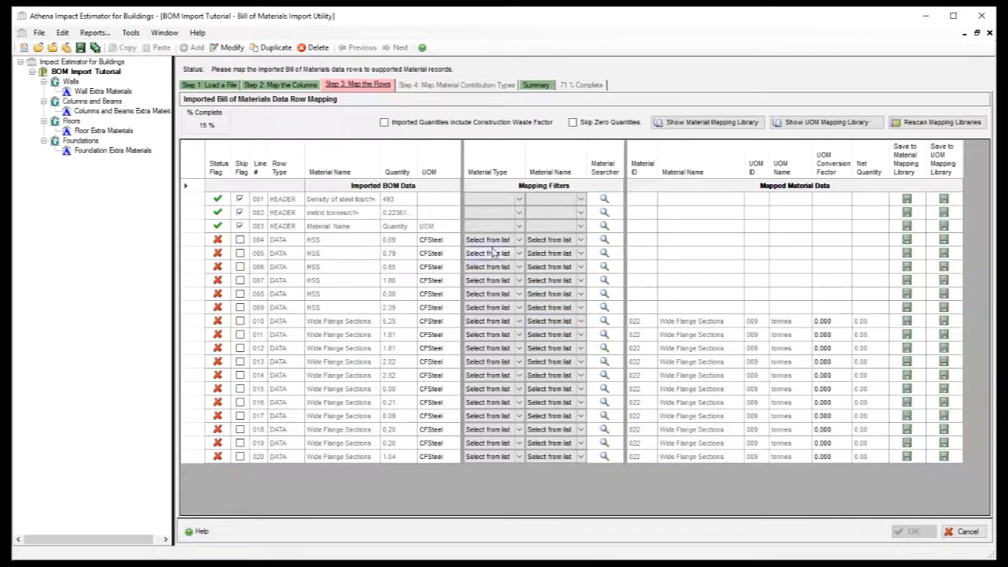
Step: Map the HSS material on line 004 to material type Steel and material name Hollow Structural Steel
left_click(518, 240)
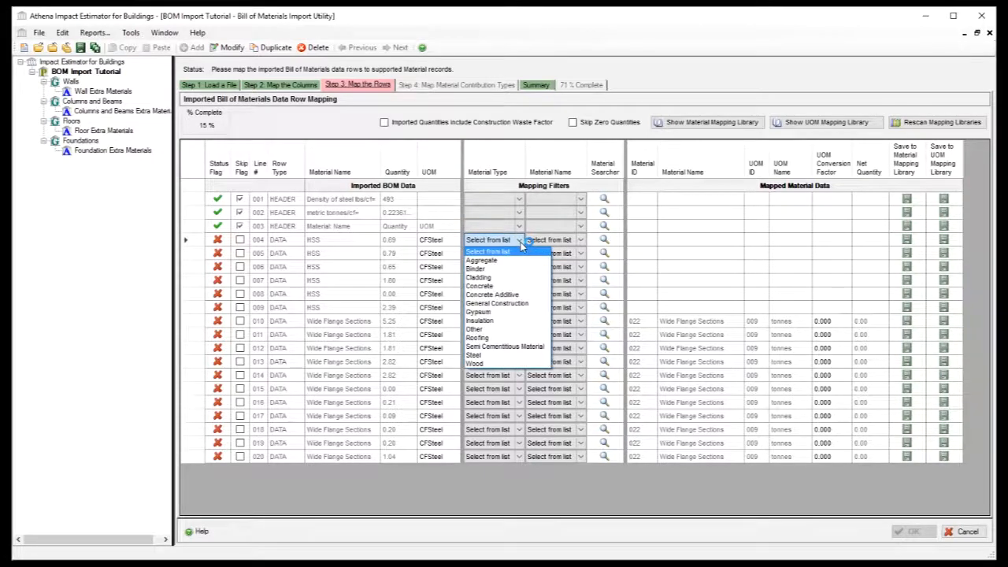
left_click(504, 357)
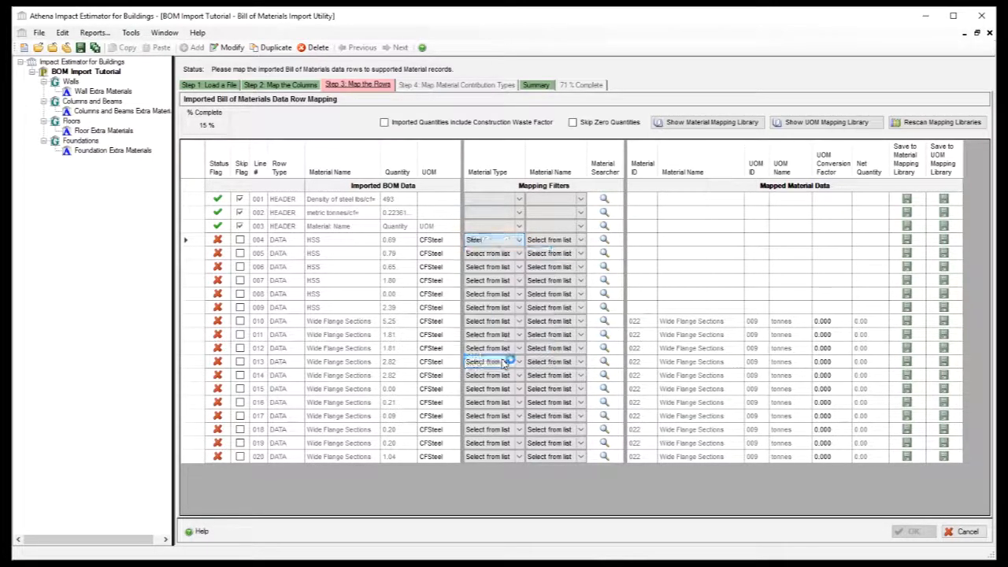
left_click(581, 240)
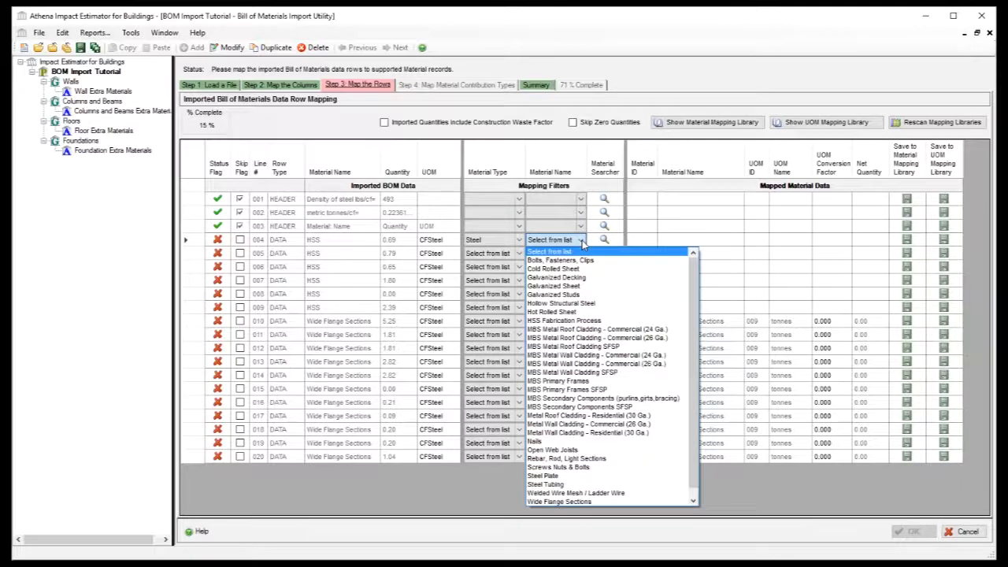
left_click(573, 307)
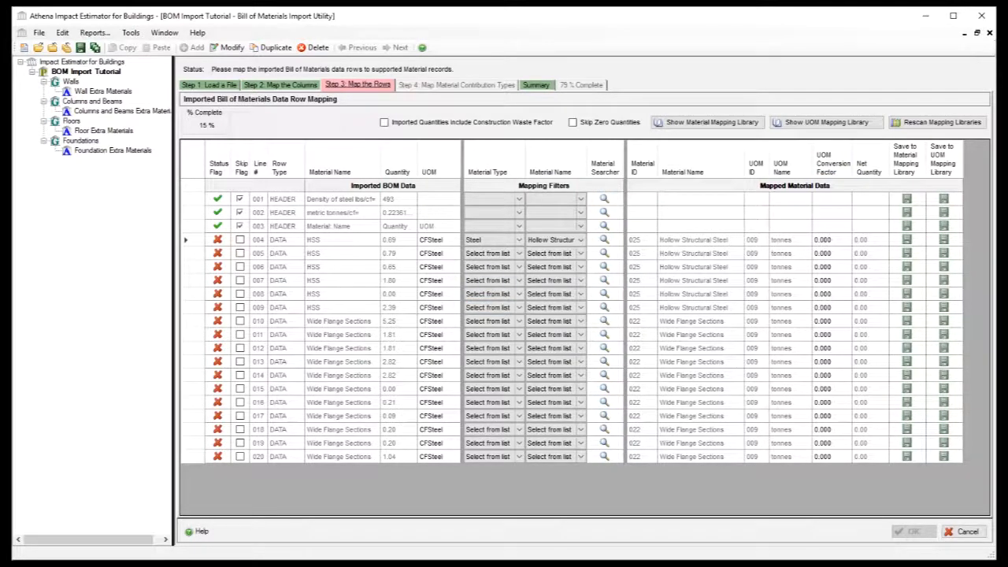
Step: In the Excel takeoff workbook, copy the metric tonnes per cubic foot factor from cell G2 of the Steel sheet
mouse_move(274, 564)
left_click(274, 547)
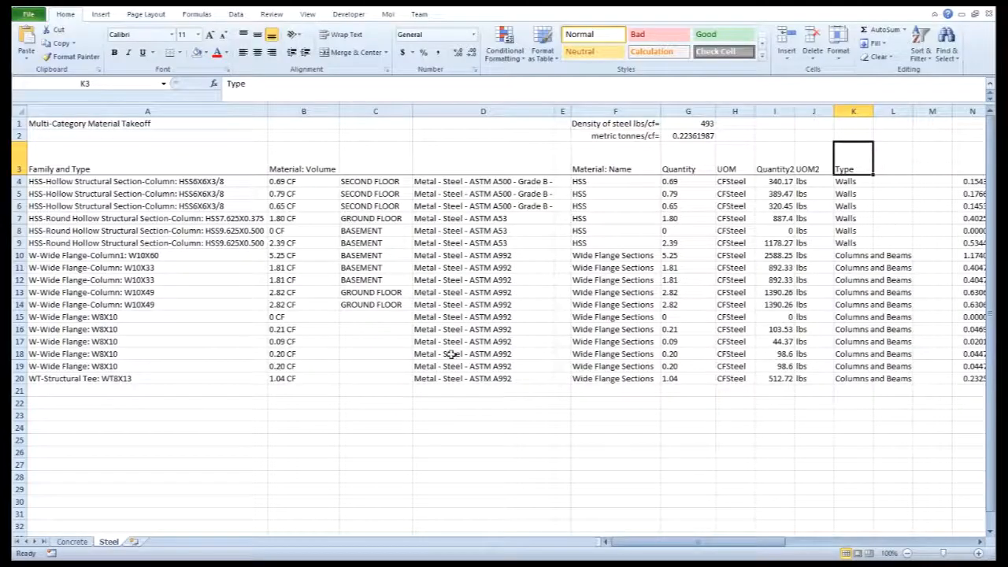
left_click(689, 136)
right_click(689, 137)
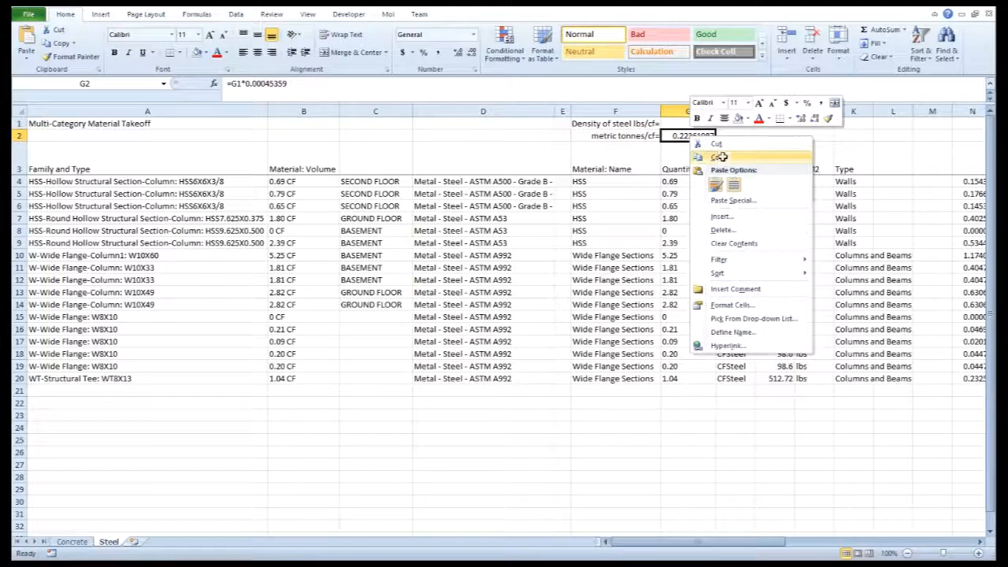
left_click(721, 156)
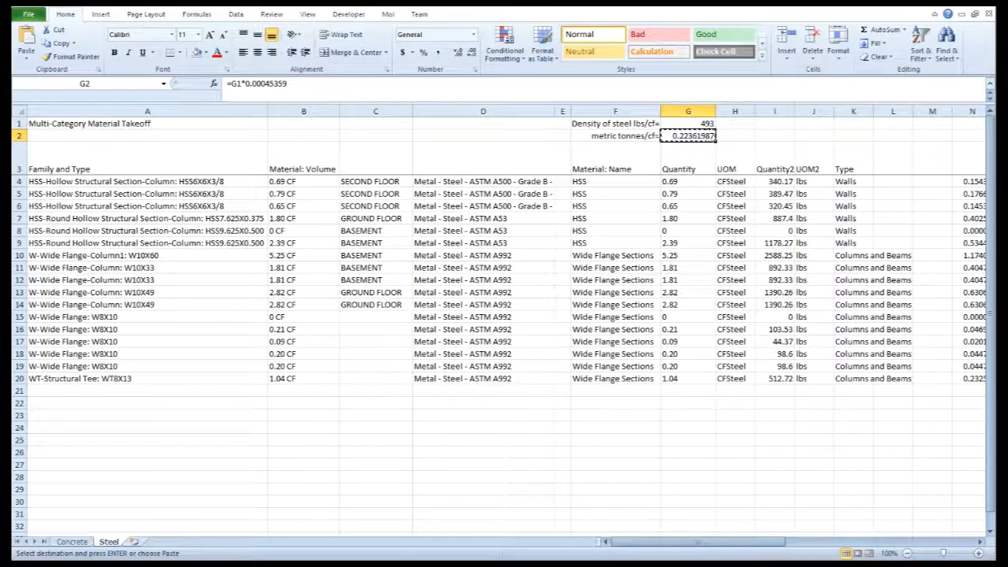
Step: Back in Athena Impact Estimator, paste 0.22361987 as the UOM conversion factor for HSS line 004
key("alt+Tab")
left_click(824, 240)
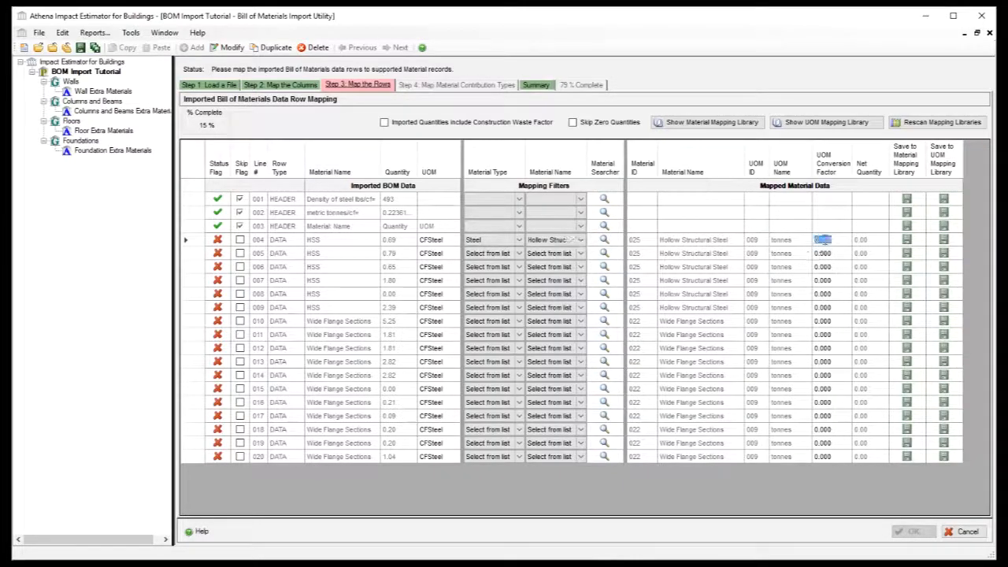
key("ctrl+v")
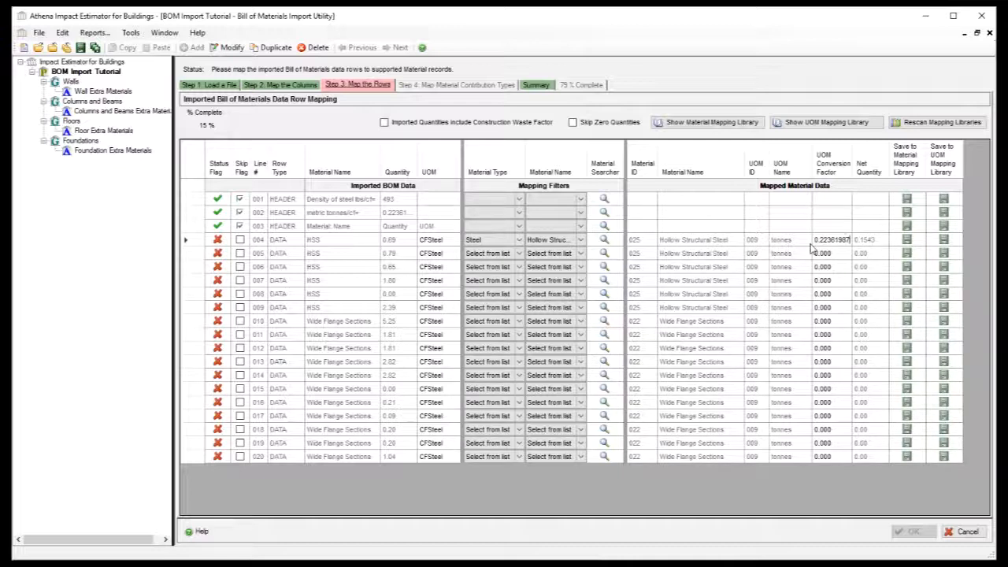
left_click(866, 244)
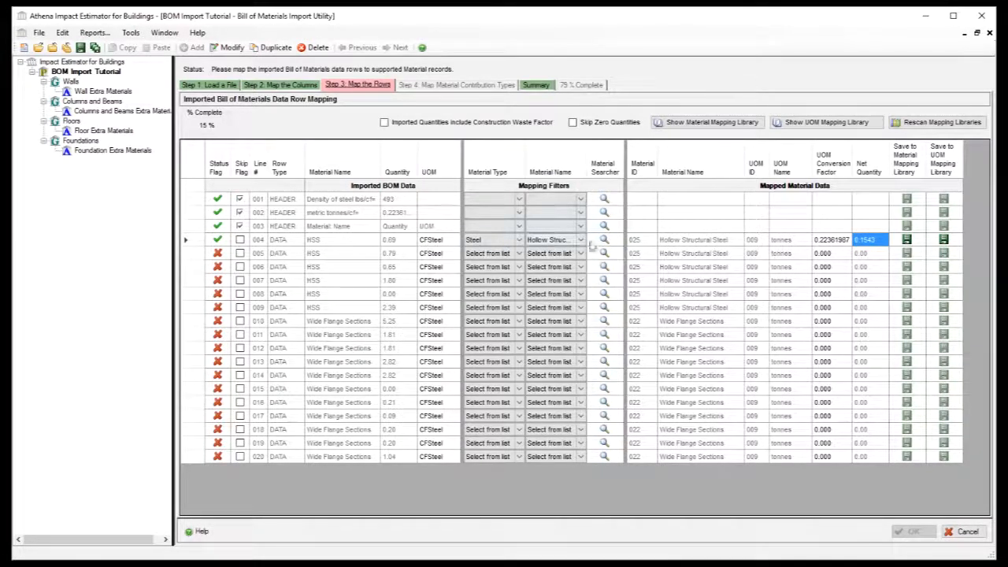
Step: Save line 004's mapping to the material and UOM mapping libraries, and rescan the libraries to update the remaining rows
left_click(906, 240)
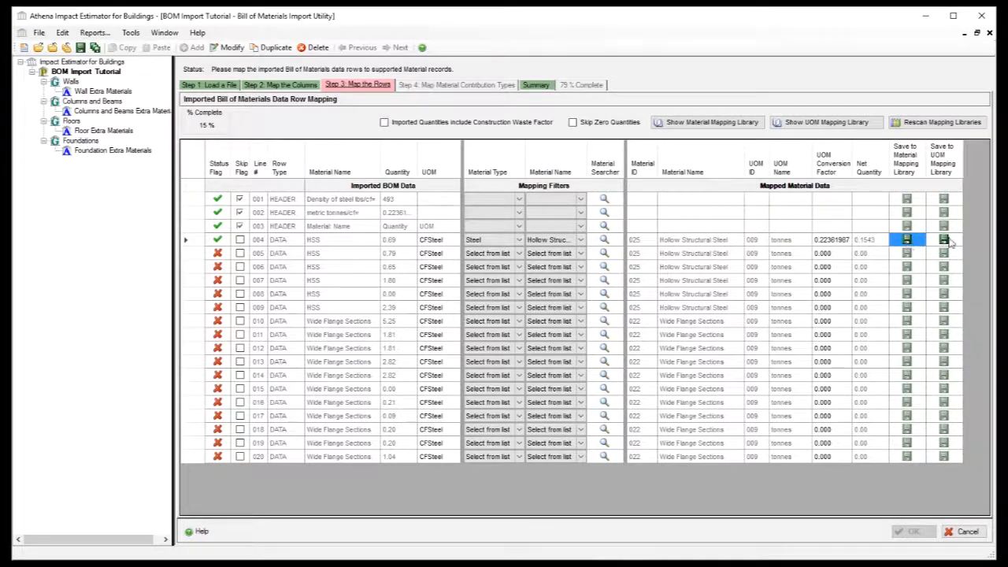
left_click(944, 243)
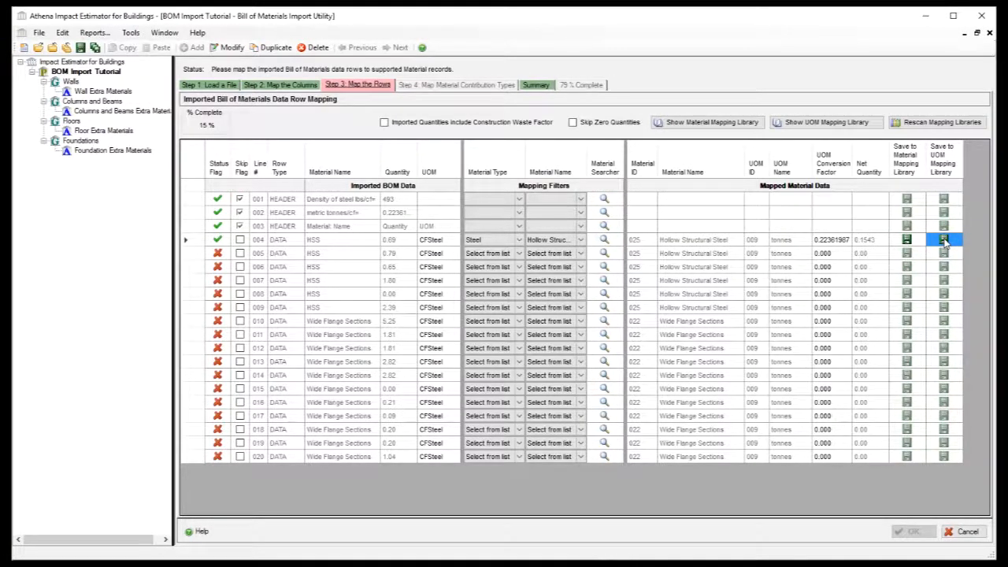
left_click(933, 124)
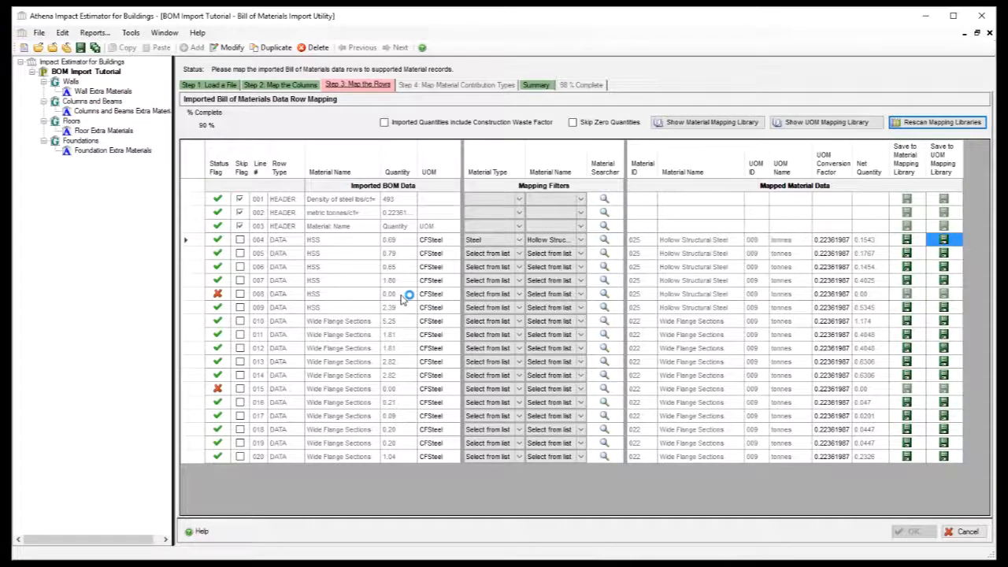
left_click(240, 294)
left_click(240, 295)
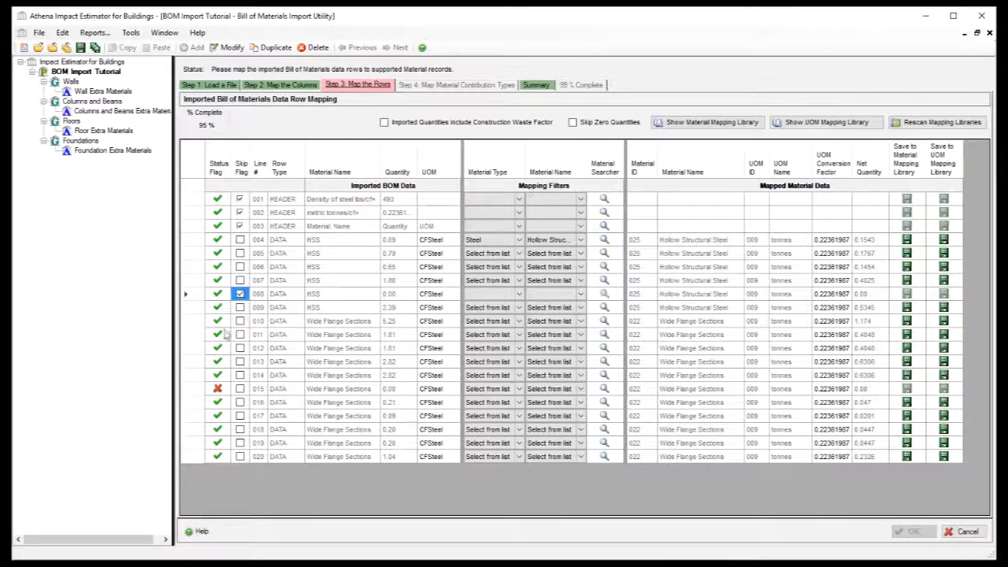
left_click(240, 294)
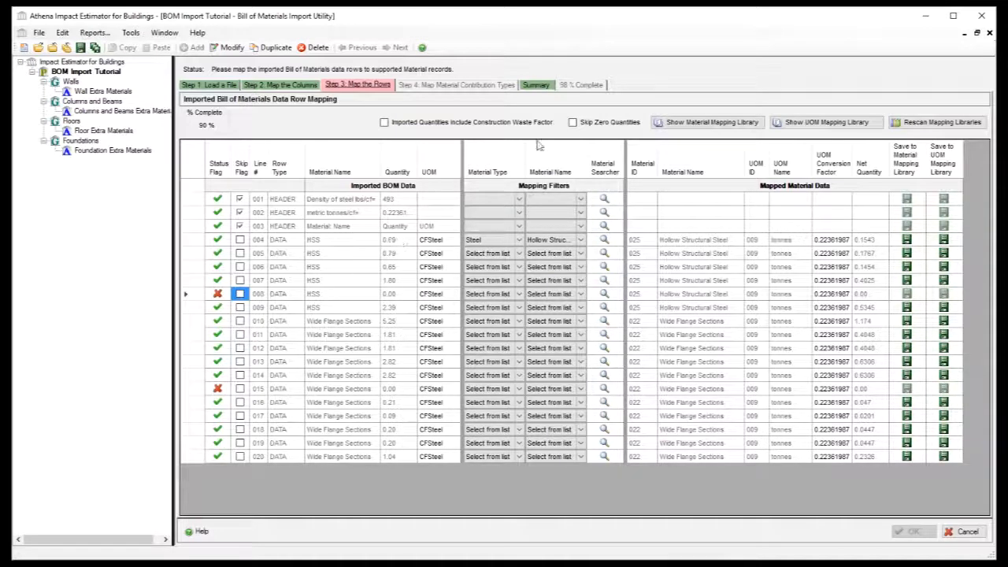
Step: Skip all rows with zero quantities and check the material contribution type mapping
left_click(572, 124)
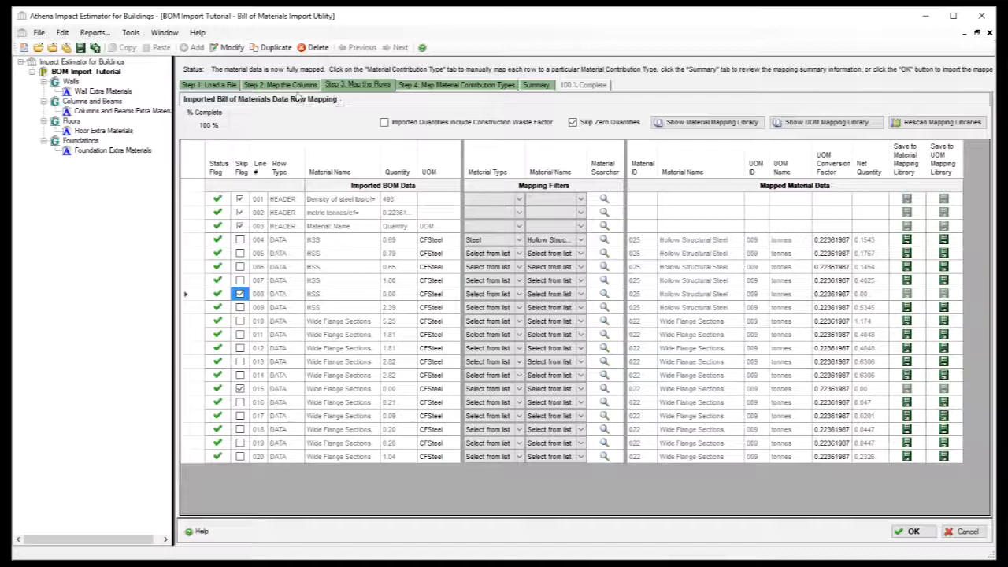
left_click(444, 85)
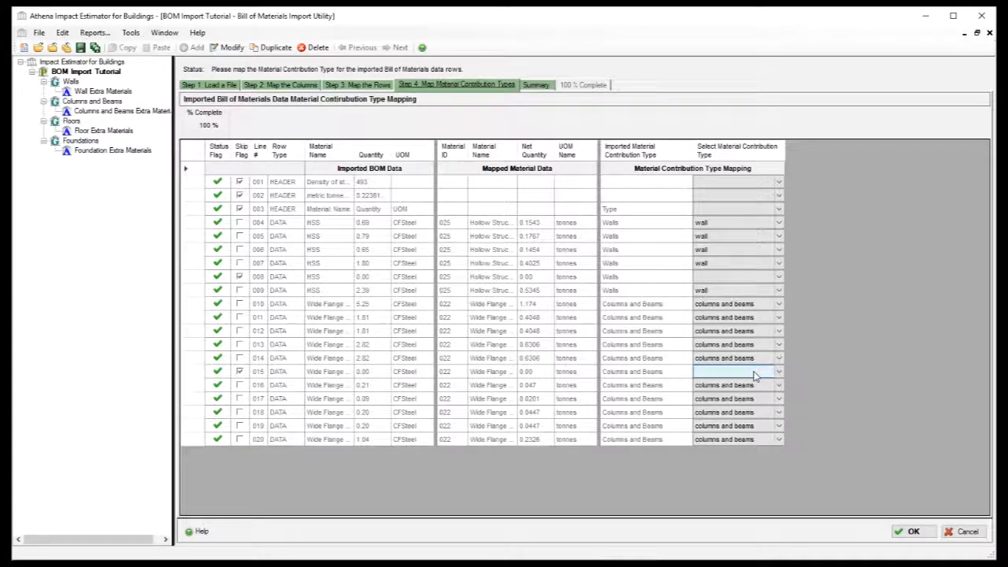
Step: Import the steel bill of materials, merging it into the existing Columns and Beams and Wall Extra Materials assemblies
left_click(900, 530)
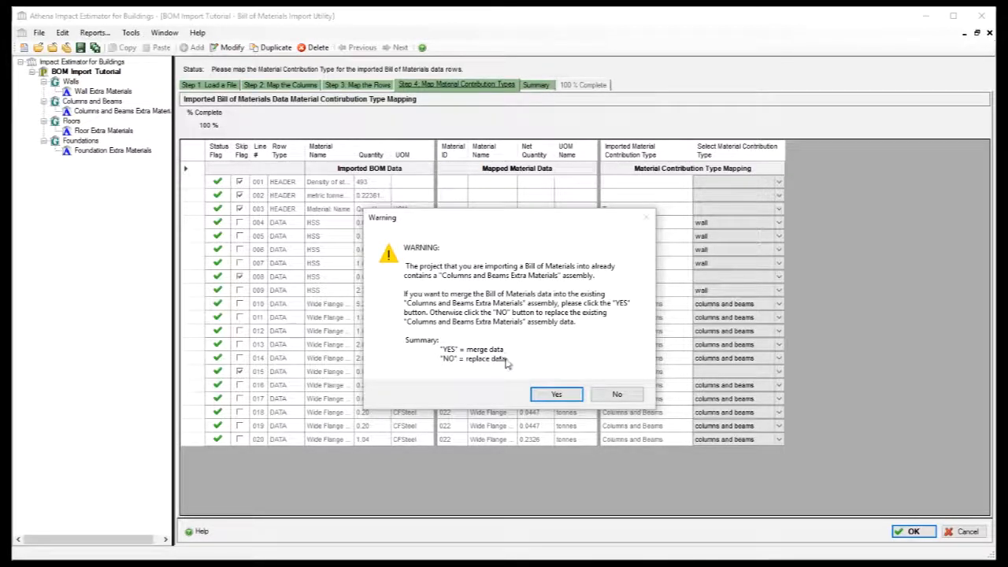
left_click(564, 397)
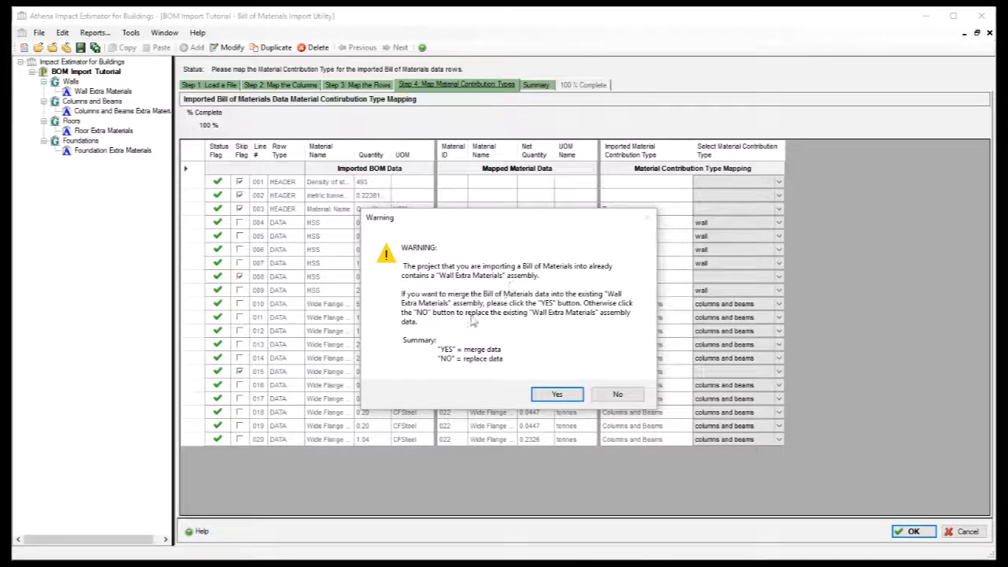
left_click(557, 394)
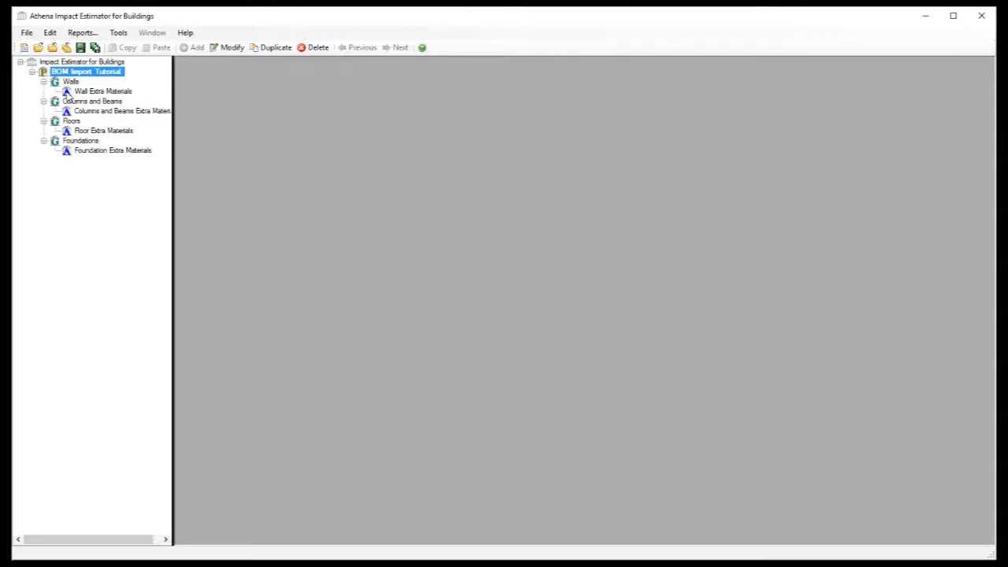
Step: Review the material amounts in the Wall, Columns and Beams, and Floor Extra Materials assemblies, and close them without changes
double_click(67, 92)
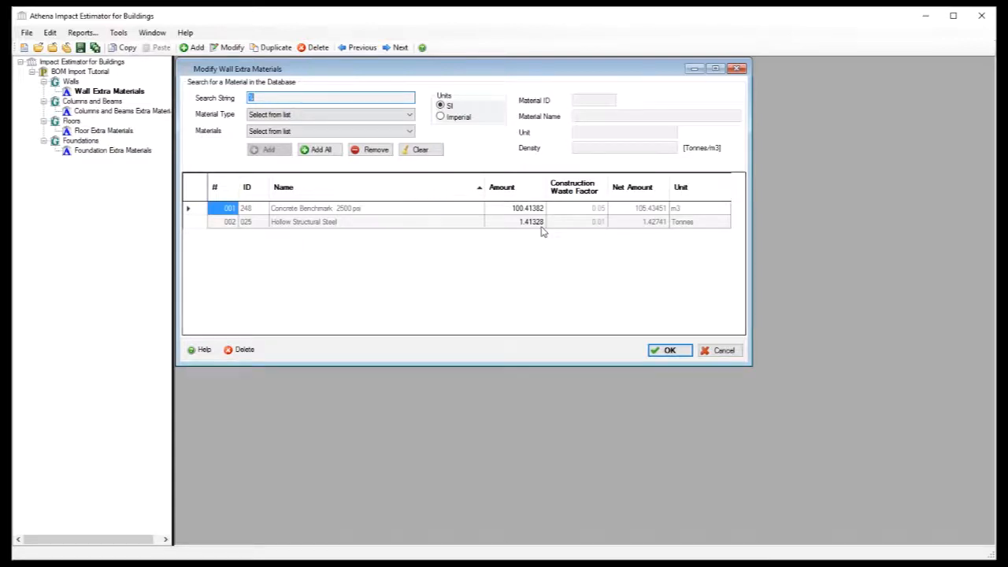
left_click(69, 115)
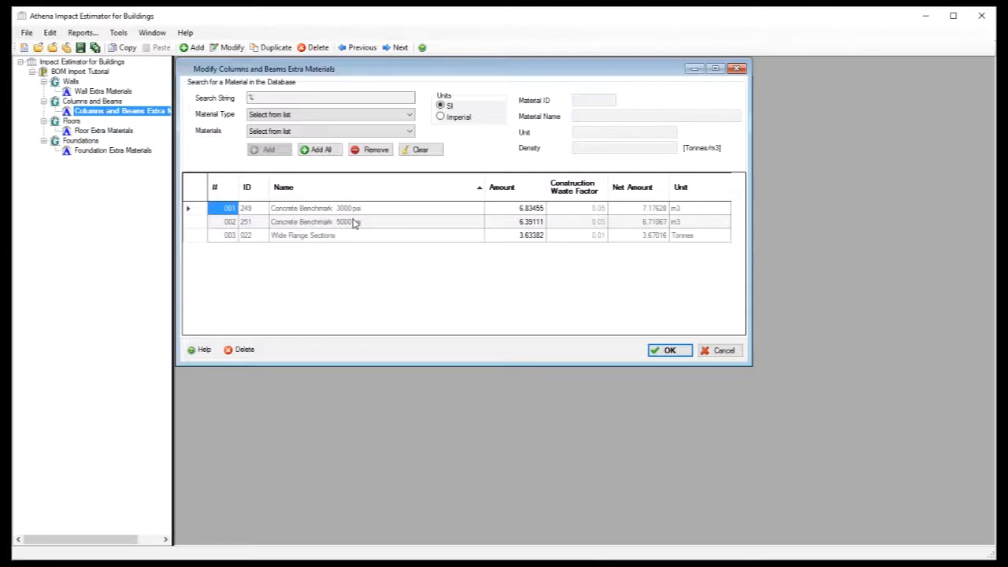
left_click(69, 133)
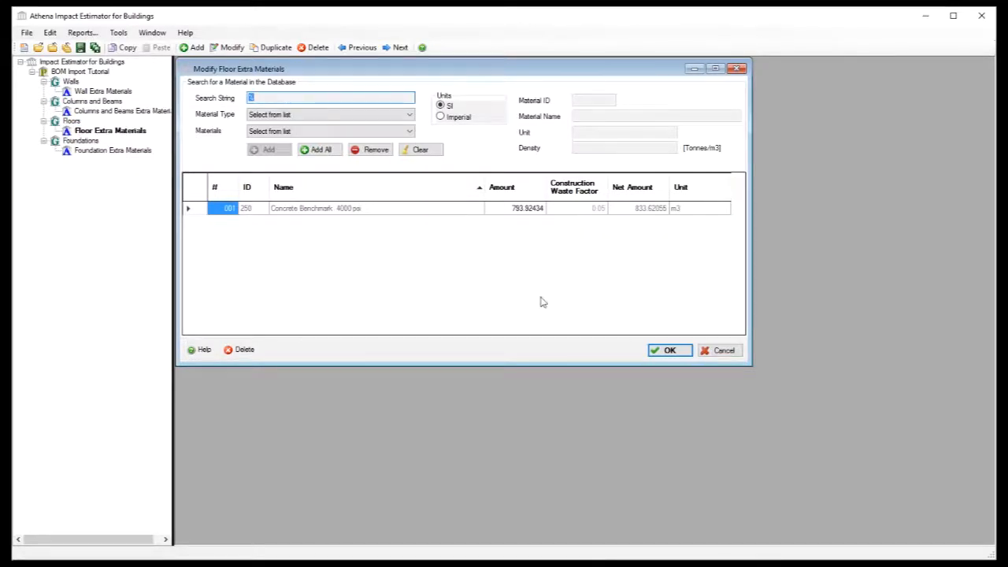
left_click(728, 357)
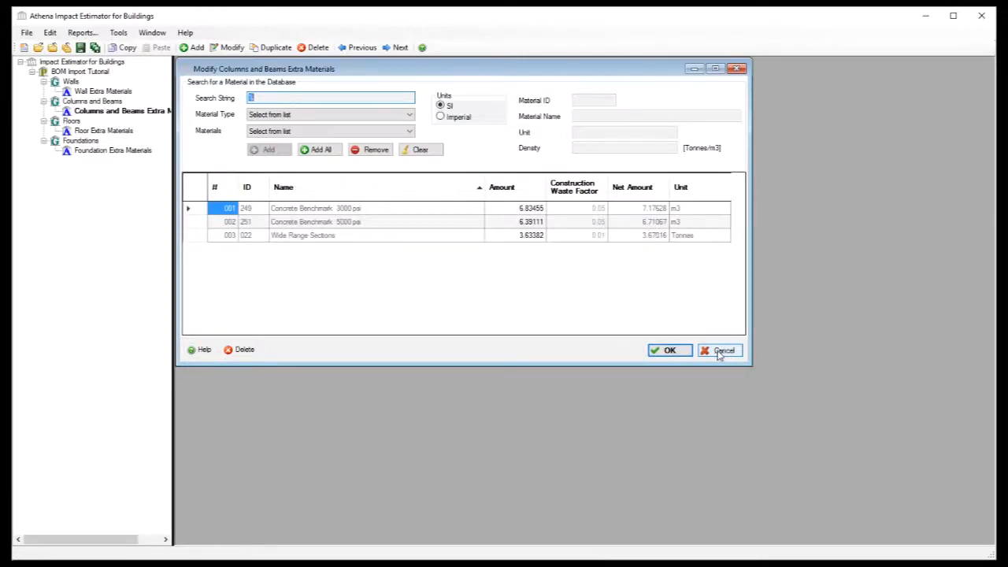
left_click(719, 354)
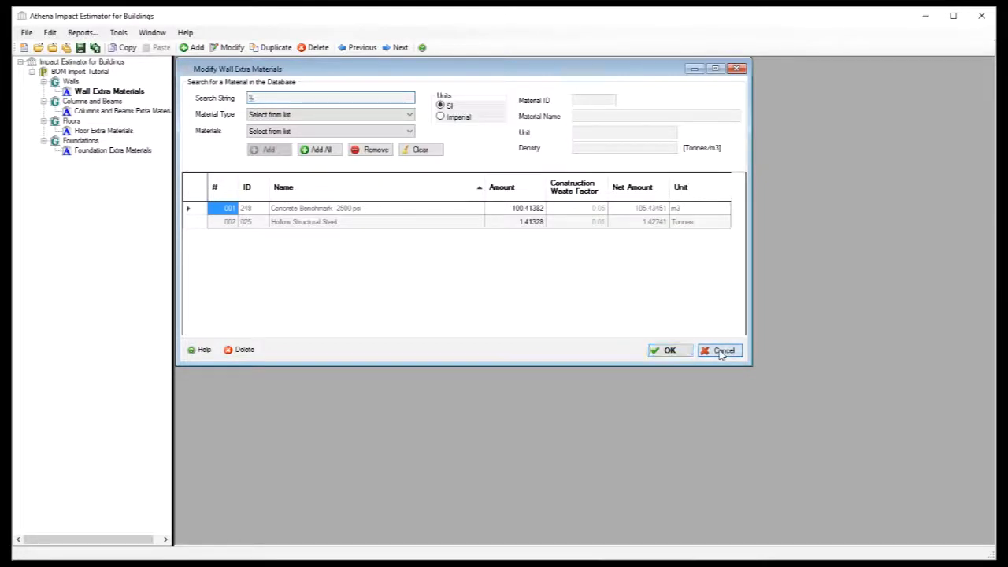
left_click(720, 354)
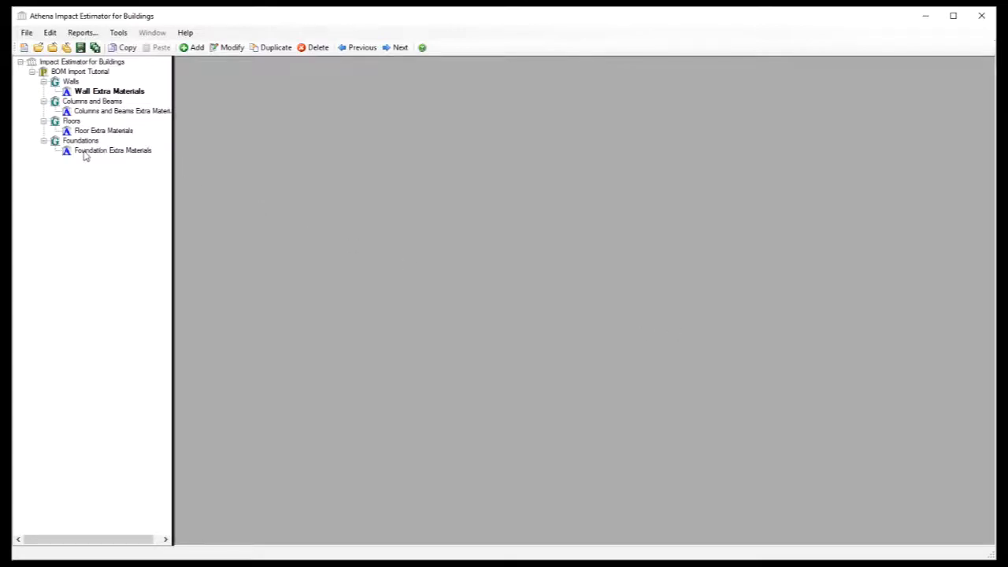
Step: Save the project and start another BOM file import for the BOM Import Tutorial project
left_click(81, 48)
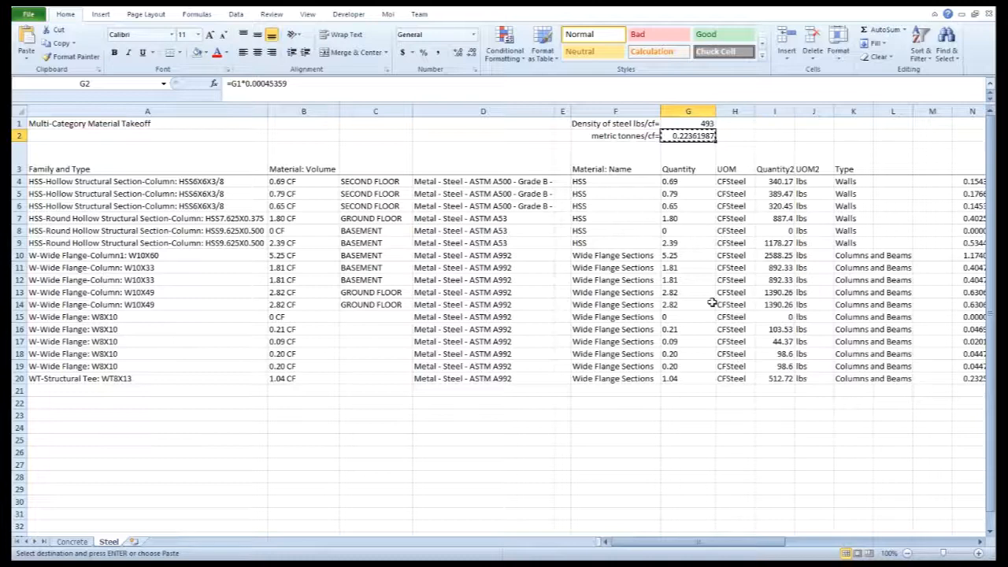
key("alt+Tab")
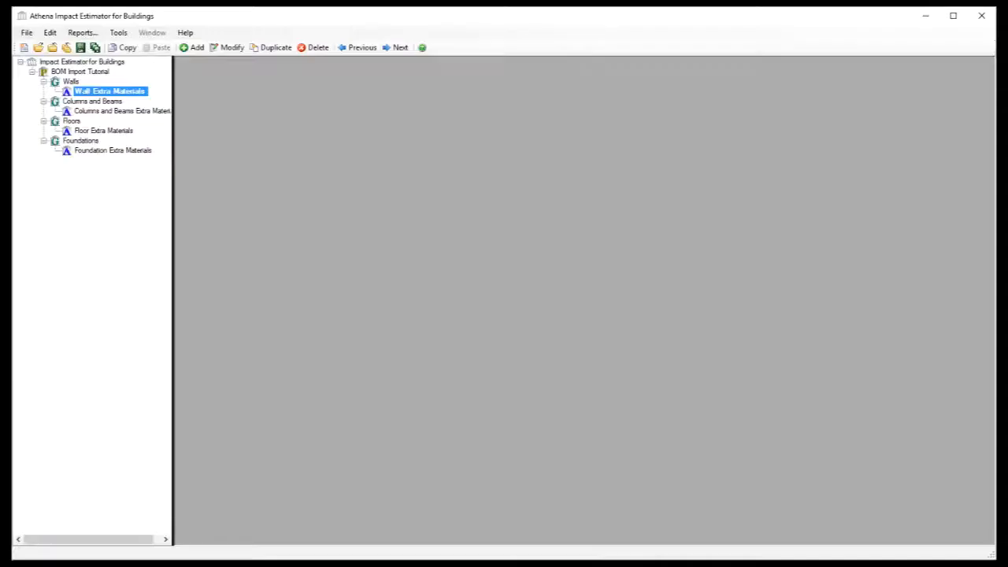
right_click(44, 73)
left_click(92, 201)
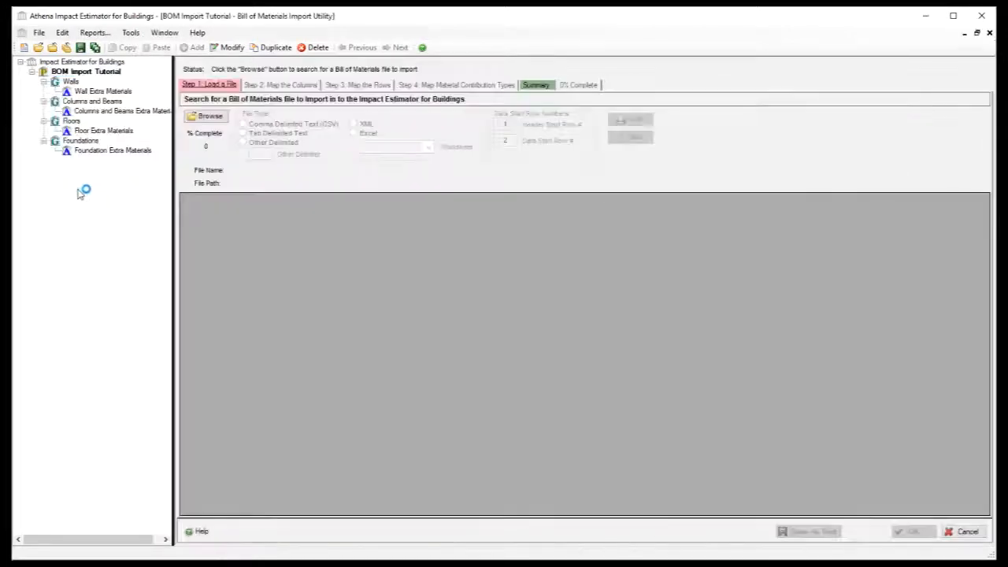
Step: Load the Steel worksheet from BOM Import Example 20161215.xlsx into the import utility
left_click(221, 116)
left_click(258, 227)
double_click(259, 227)
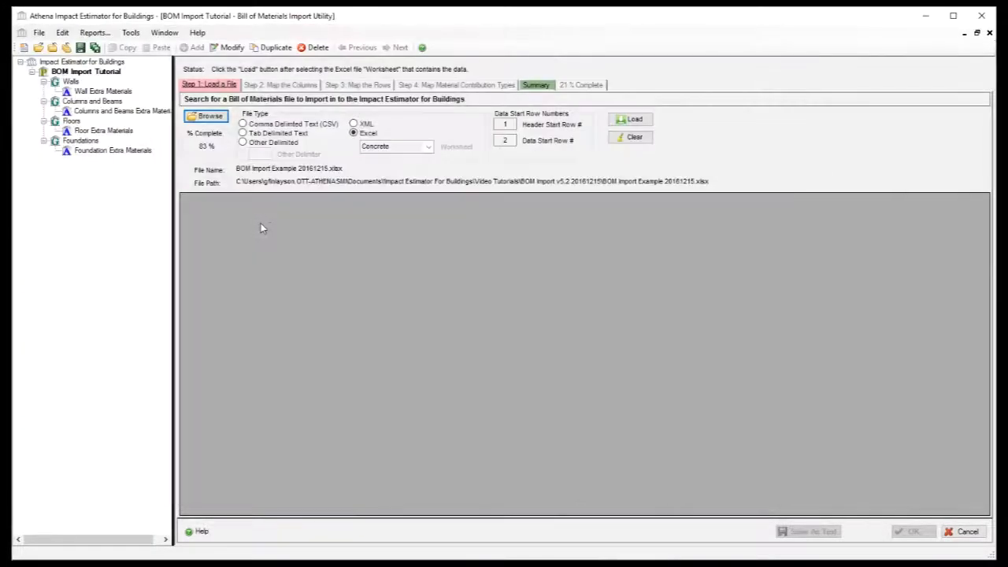
left_click(427, 149)
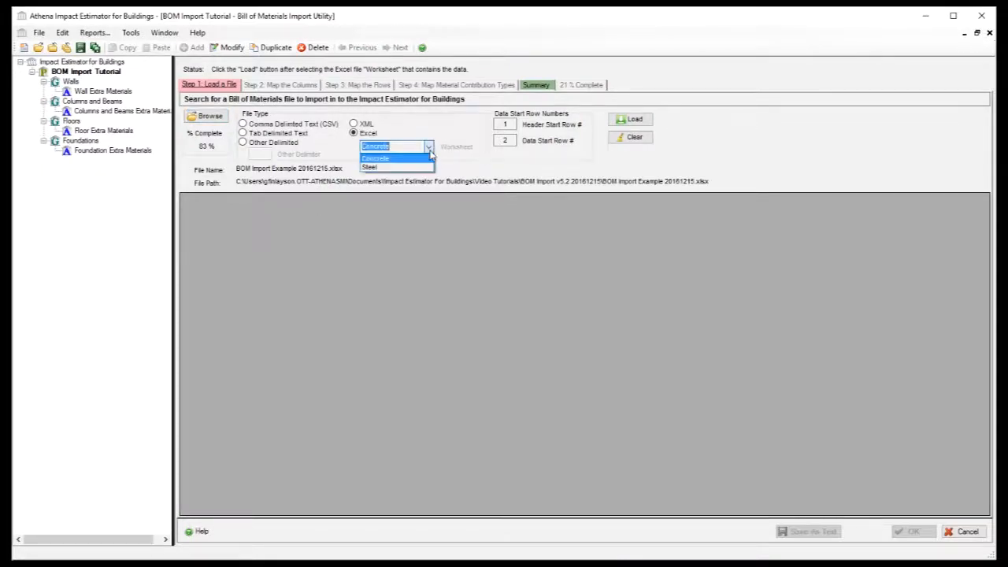
left_click(425, 166)
left_click(630, 121)
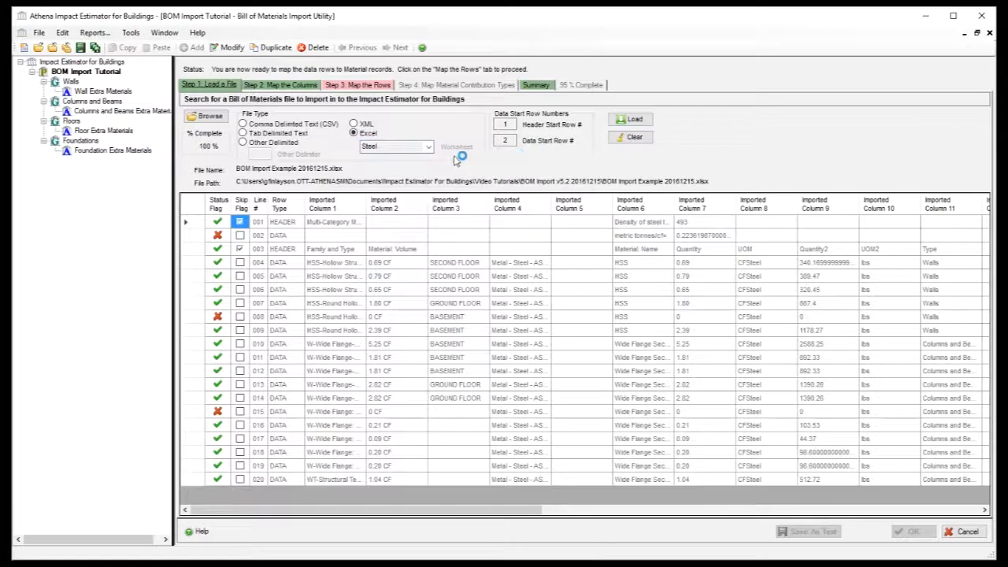
Step: Set the data start row to 4 and reload the Steel worksheet
double_click(505, 139)
type("4")
left_click(629, 120)
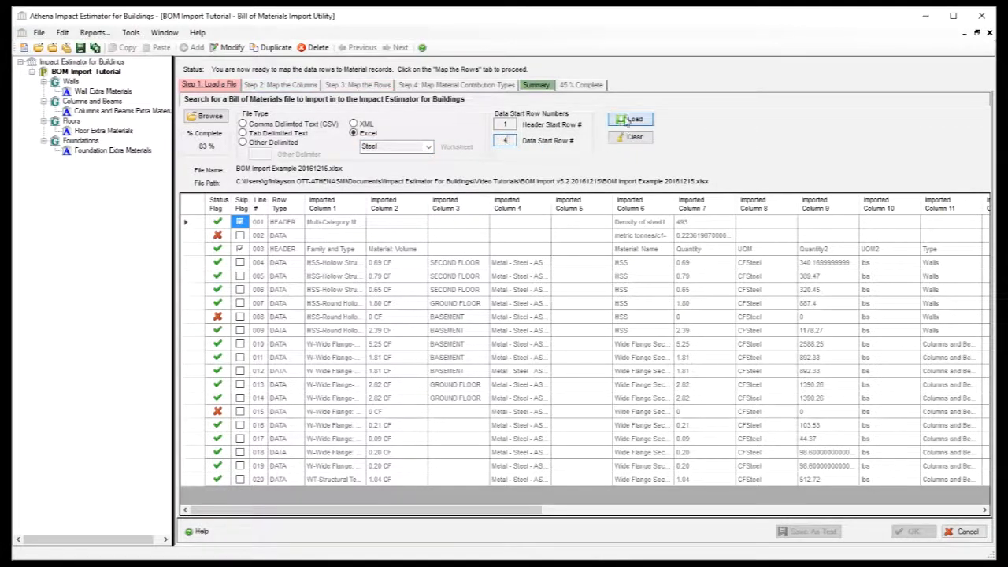
Step: In the column mapping, set Imported Column 7 and Imported Column 8 to Not Mapped
left_click(284, 85)
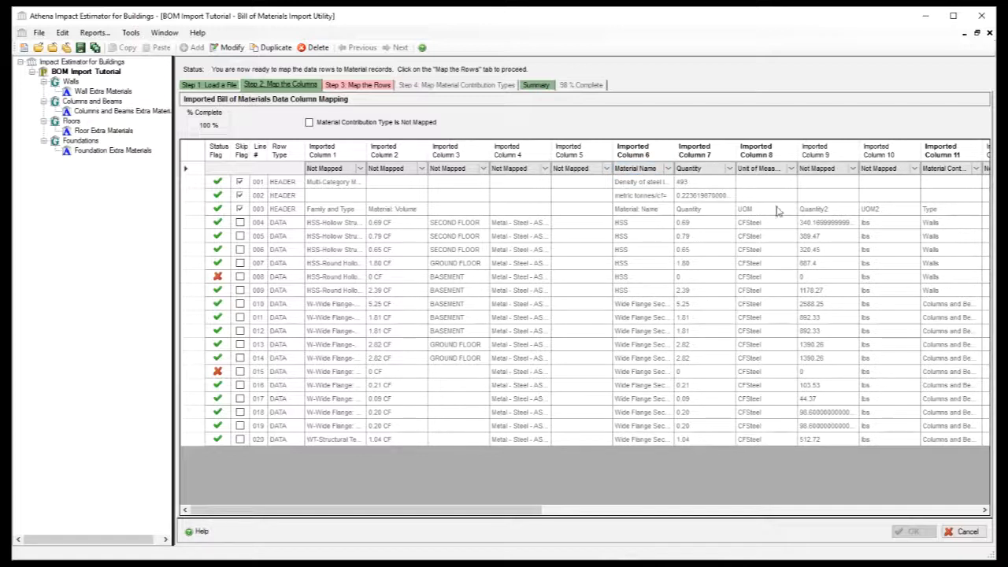
left_click(730, 170)
left_click(693, 214)
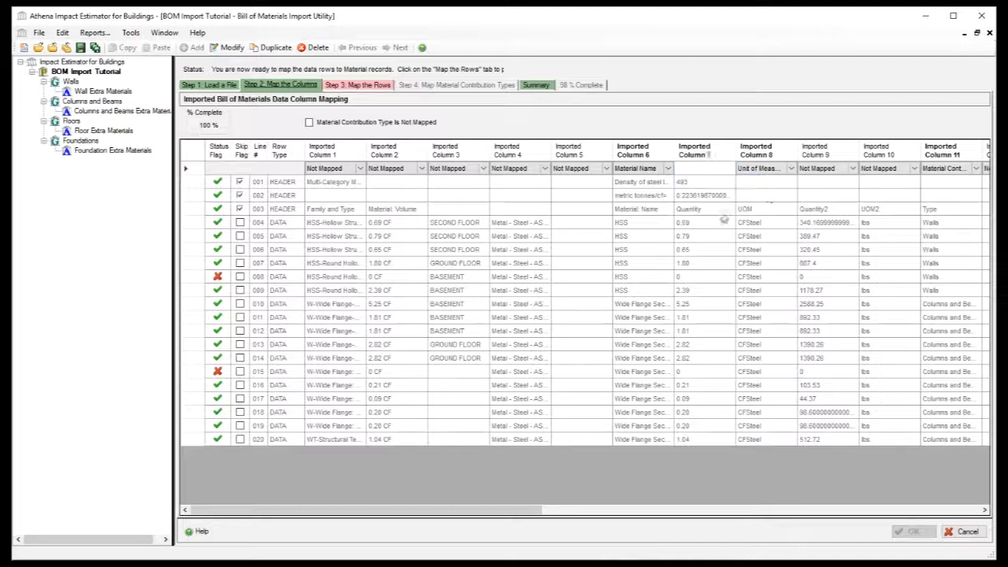
left_click(791, 169)
left_click(782, 218)
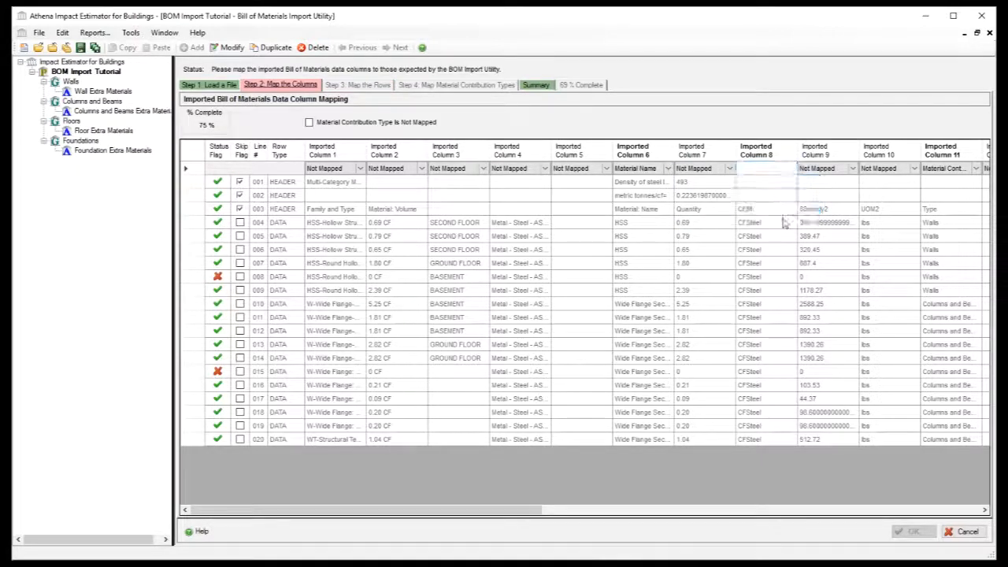
Step: Map Imported Column 9 to Quantity and Imported Column 10 to Unit of Measure, and mark the material contribution type as not mapped
left_click(853, 169)
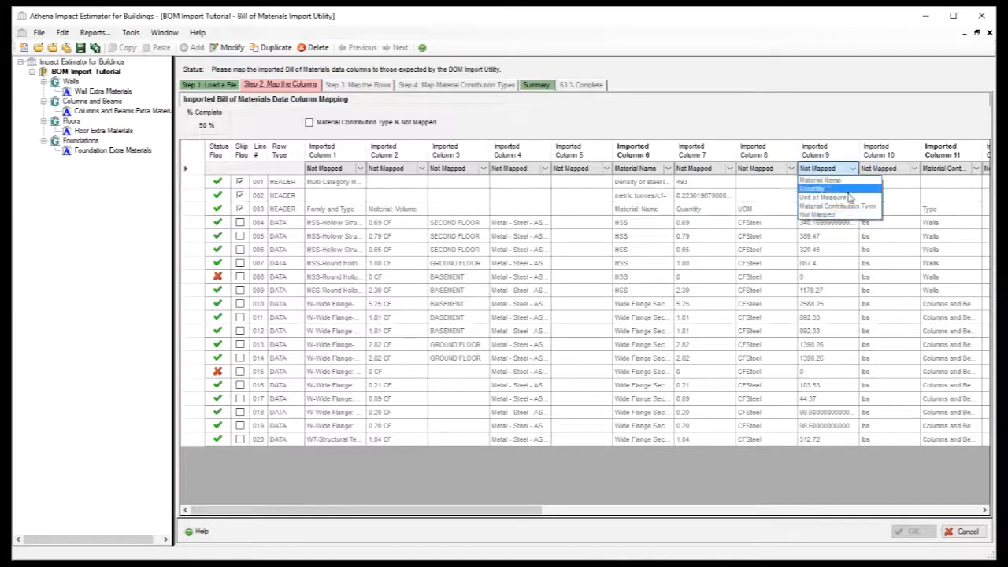
left_click(852, 191)
left_click(913, 169)
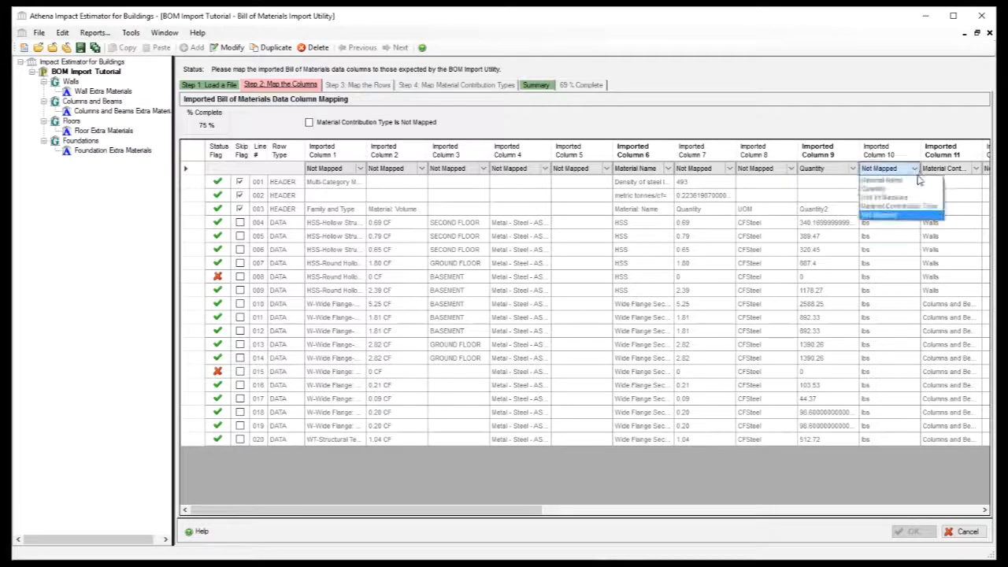
left_click(903, 199)
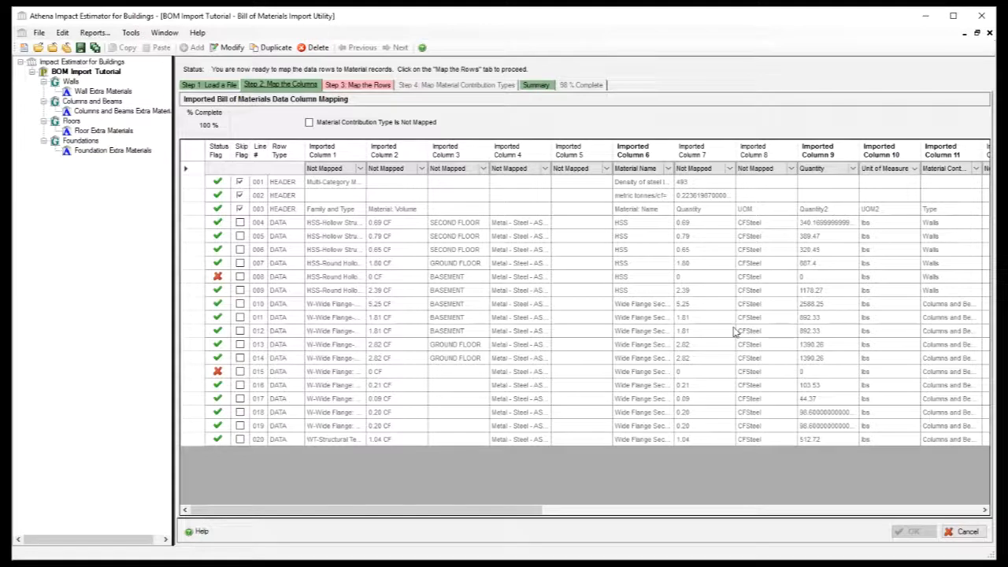
left_click(310, 124)
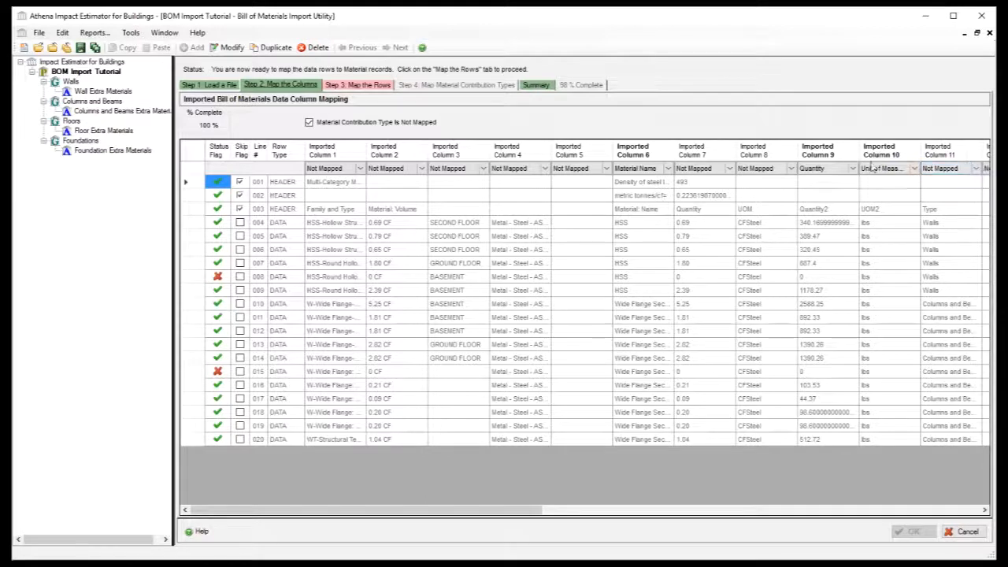
Step: In the row mapping, widen the mapped Material Name column and rescan the mapping libraries to refresh the lbs conversion
left_click(359, 85)
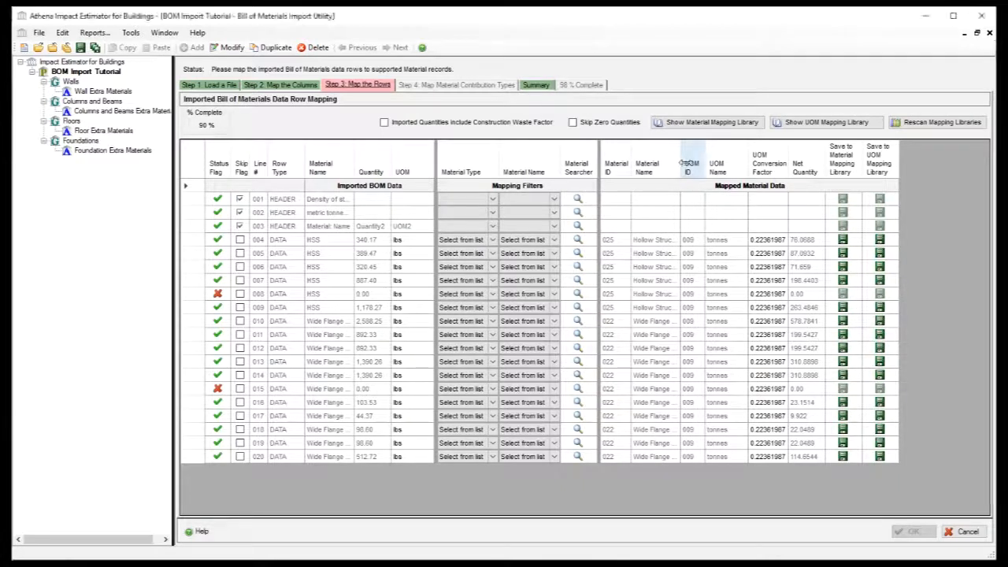
left_click_drag(680, 164, 709, 164)
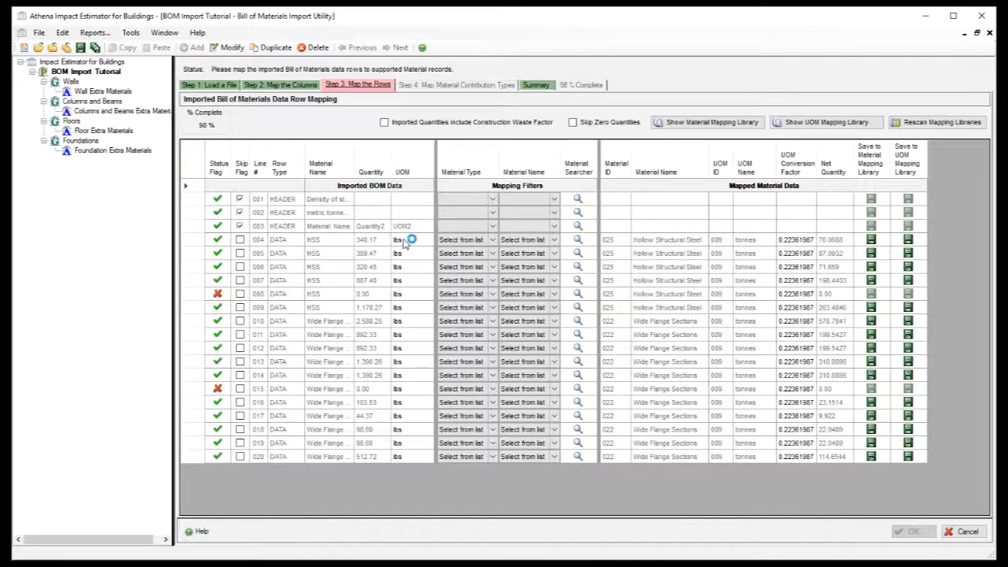
left_click(925, 125)
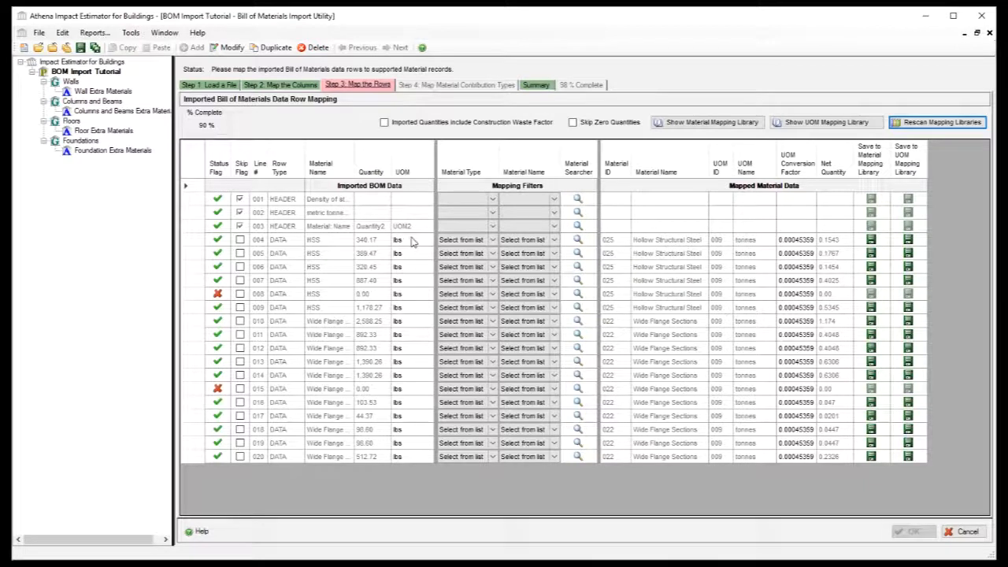
left_click(934, 124)
Step: Import the steel rows, skipping zero quantities and treating the imported quantities as including the construction waste factor
left_click(572, 123)
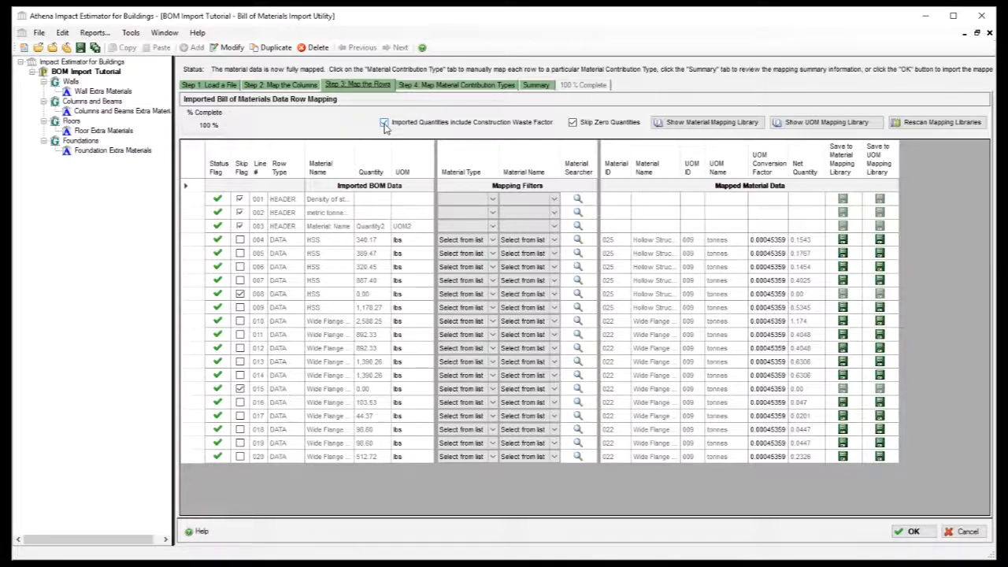
left_click(460, 88)
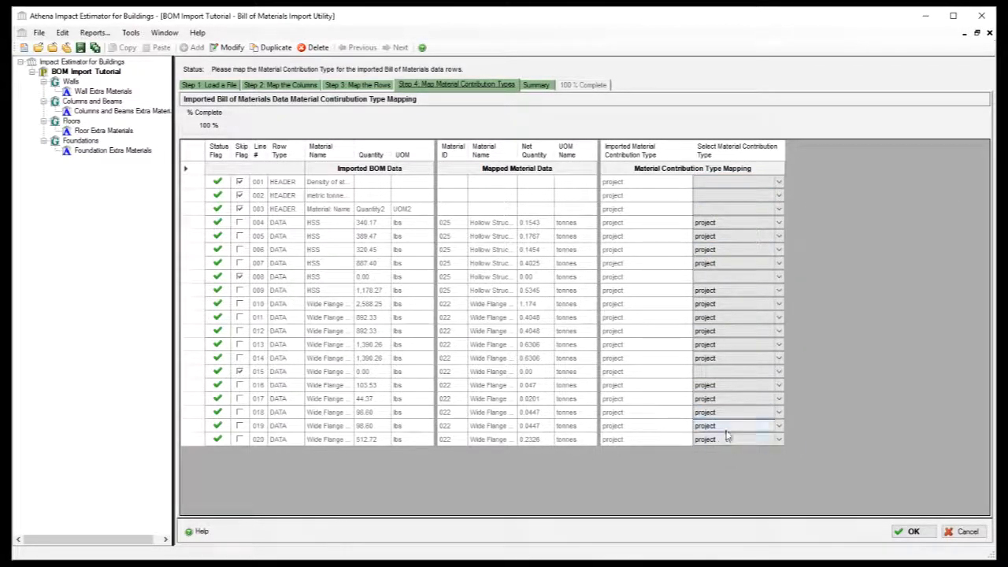
left_click(913, 532)
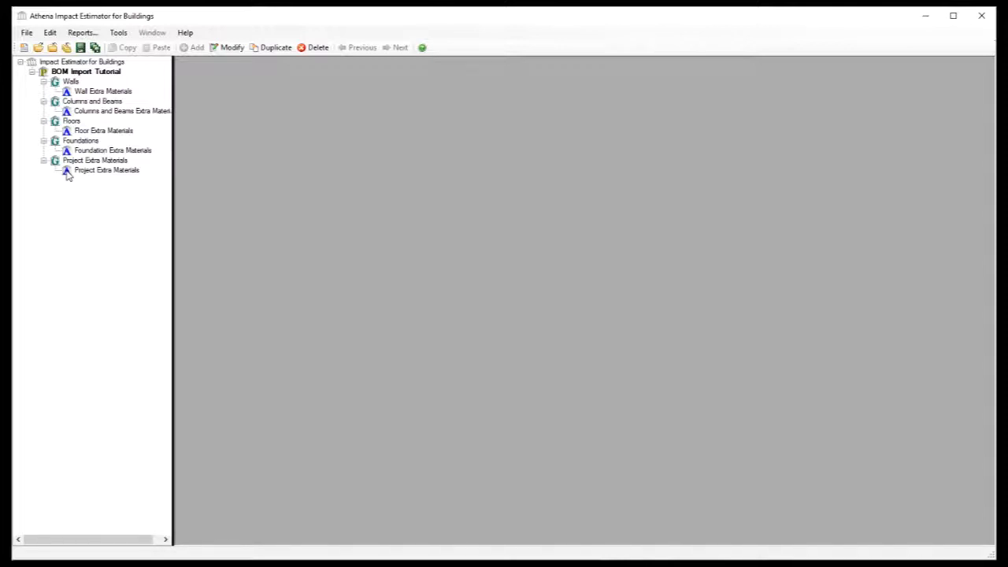
Step: Open the Project, Wall, and Columns and Beams Extra Materials assemblies and arrange their windows for comparison
double_click(68, 174)
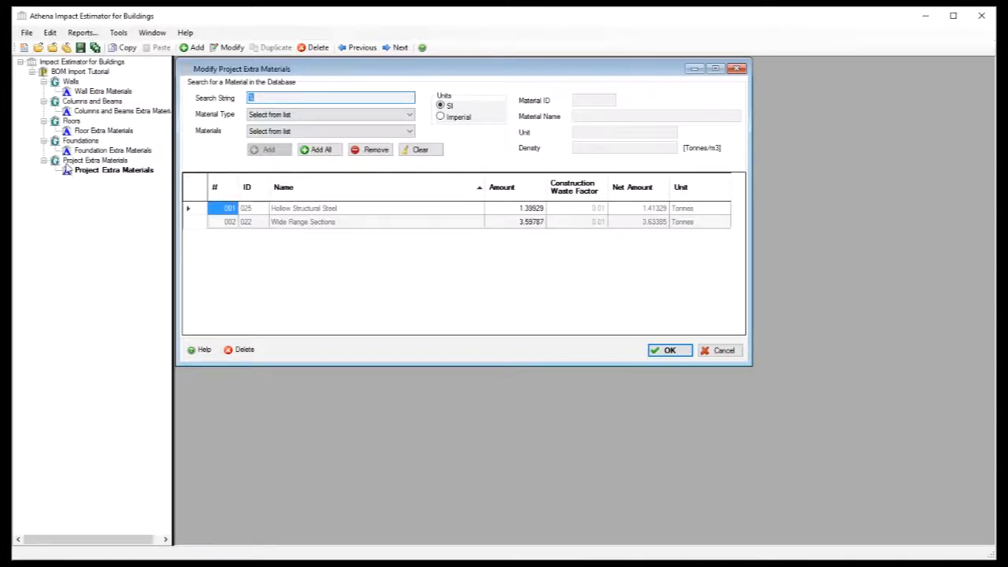
double_click(76, 93)
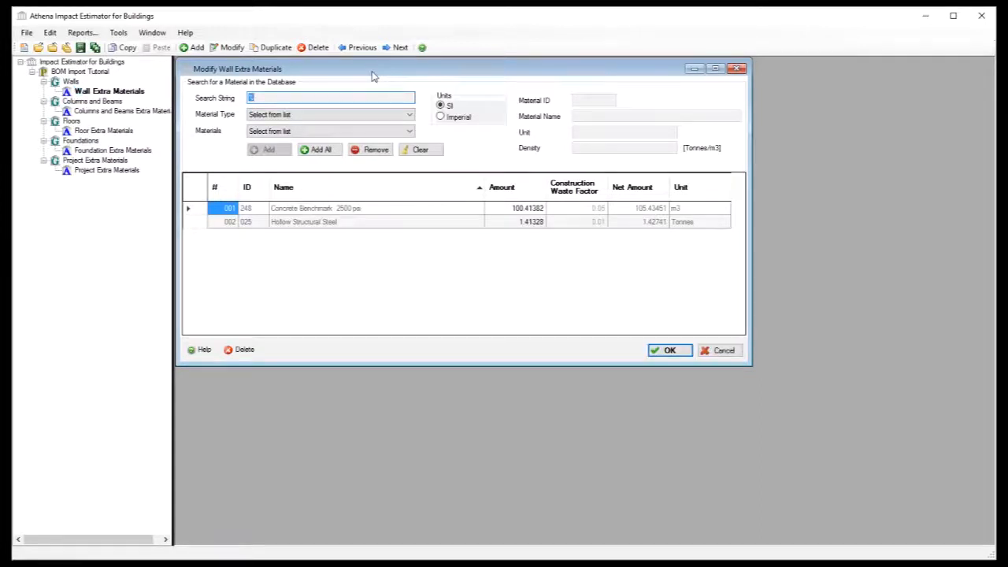
left_click_drag(374, 77, 373, 250)
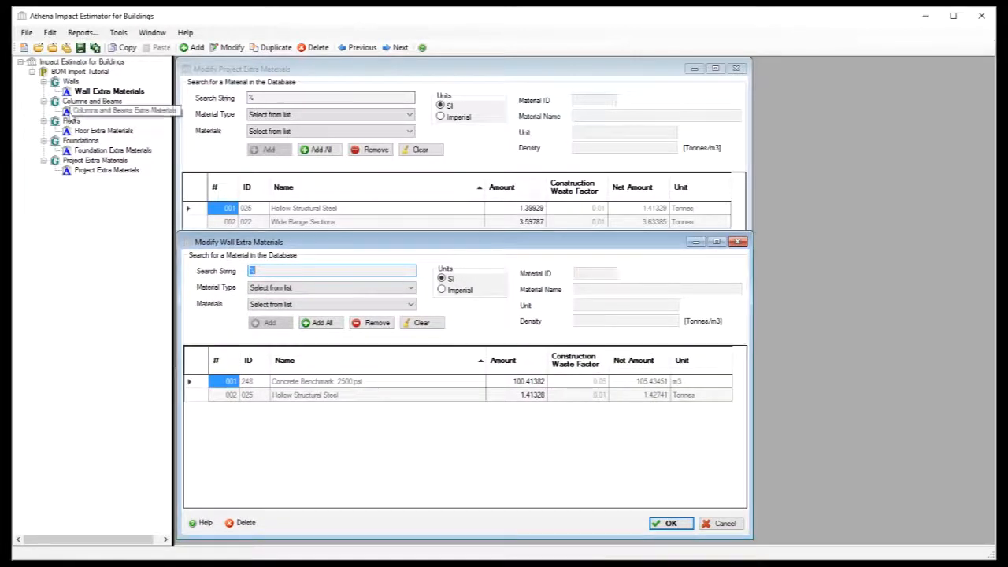
double_click(68, 112)
left_click_drag(422, 83, 439, 354)
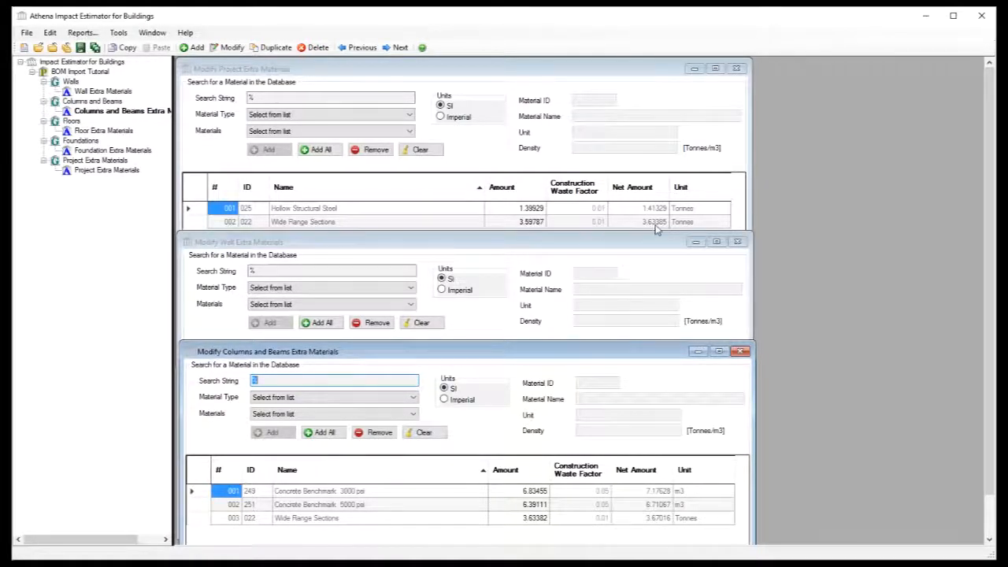
Step: Compare the steel amounts and net amounts in Project Extra Materials with those in the Columns and Beams and Wall assemblies
left_click(655, 226)
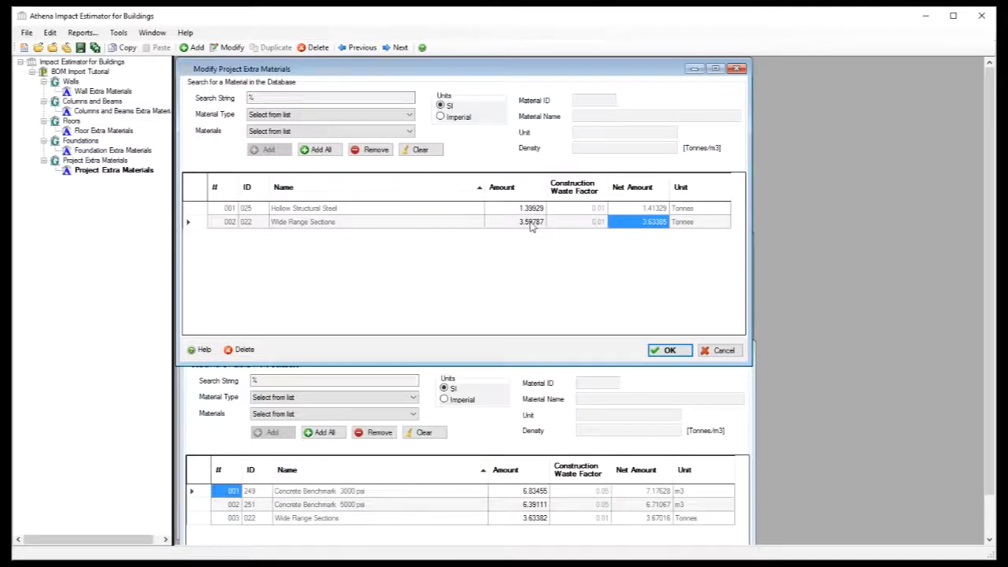
left_click(530, 225)
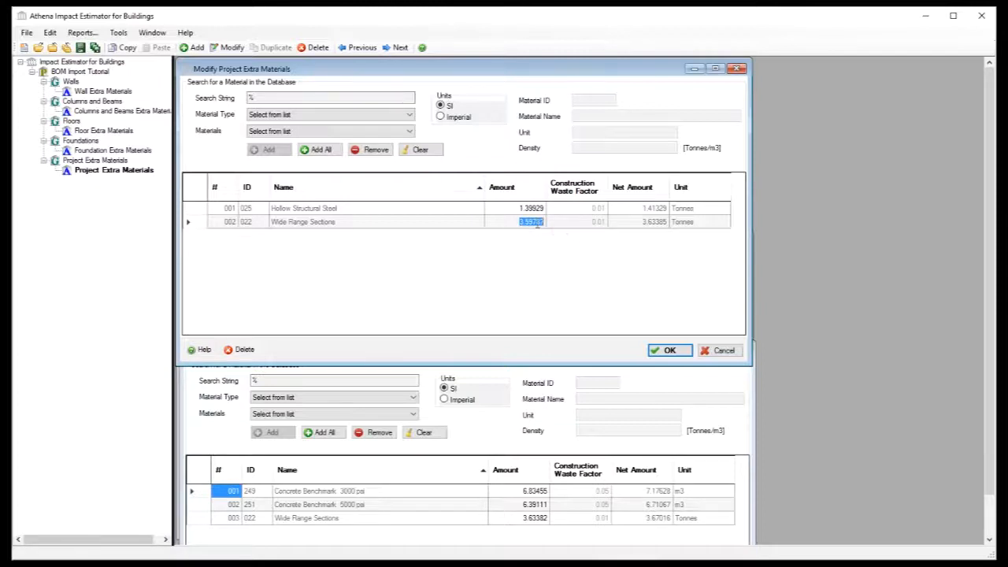
left_click(498, 443)
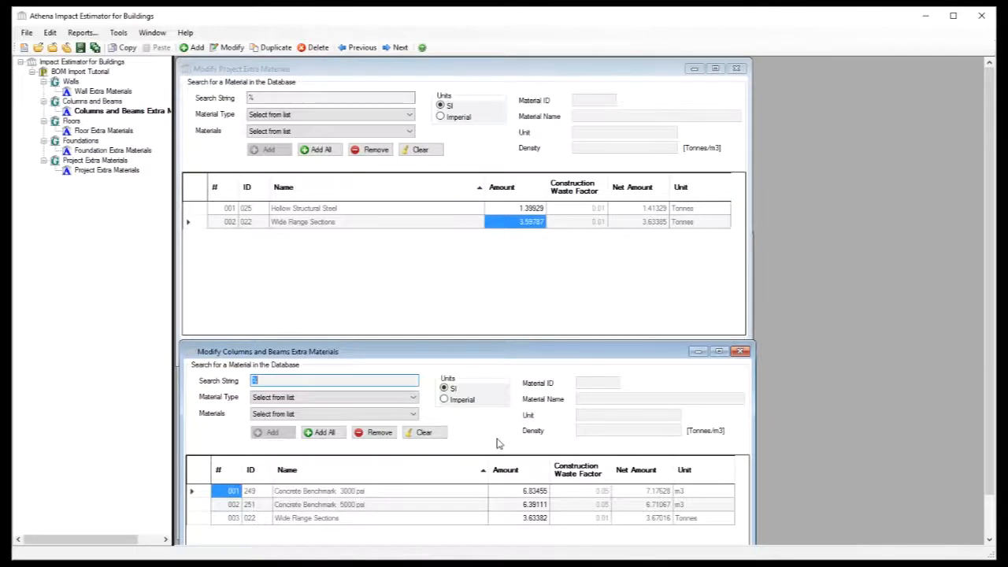
left_click(522, 518)
left_click(533, 518)
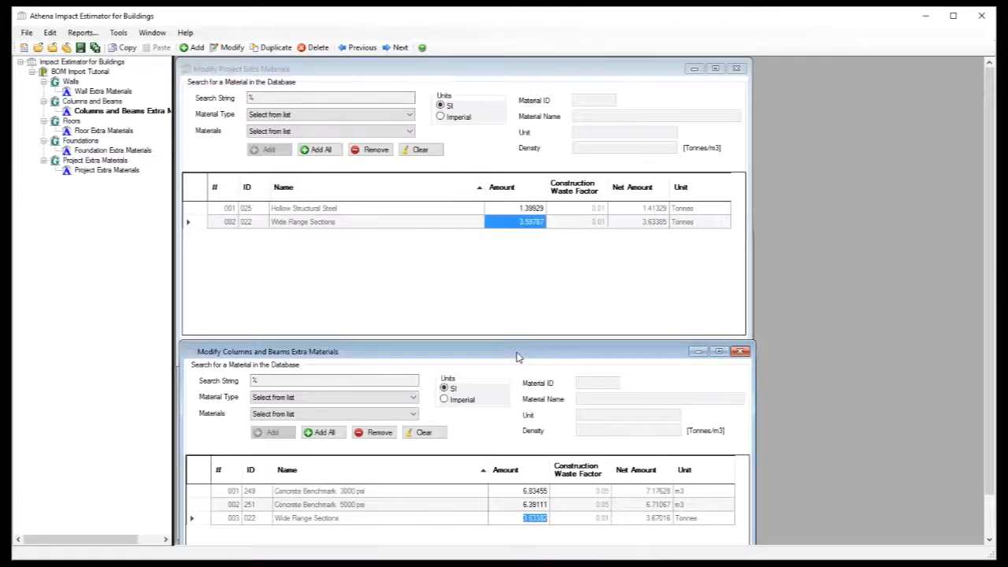
left_click_drag(517, 356, 523, 434)
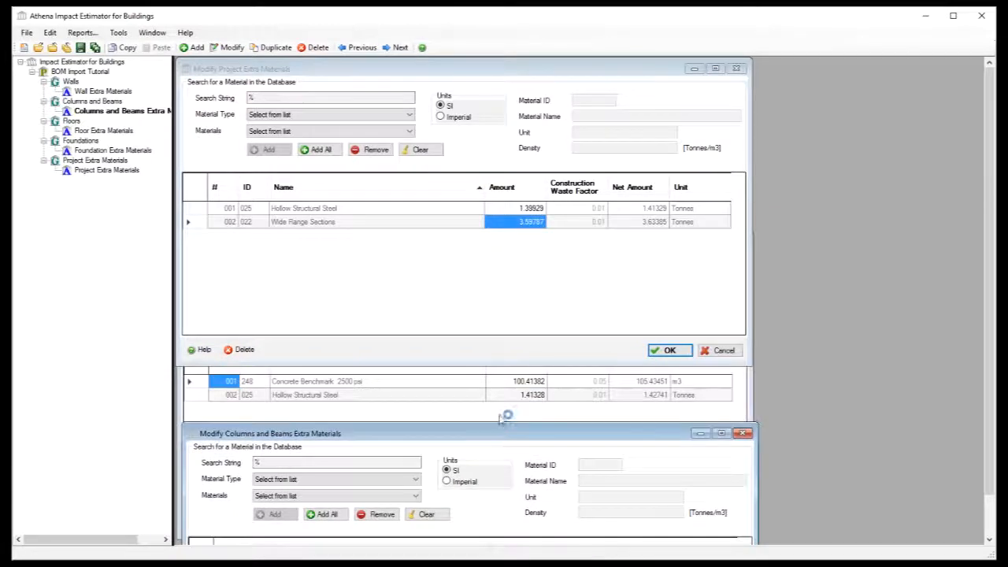
left_click(502, 418)
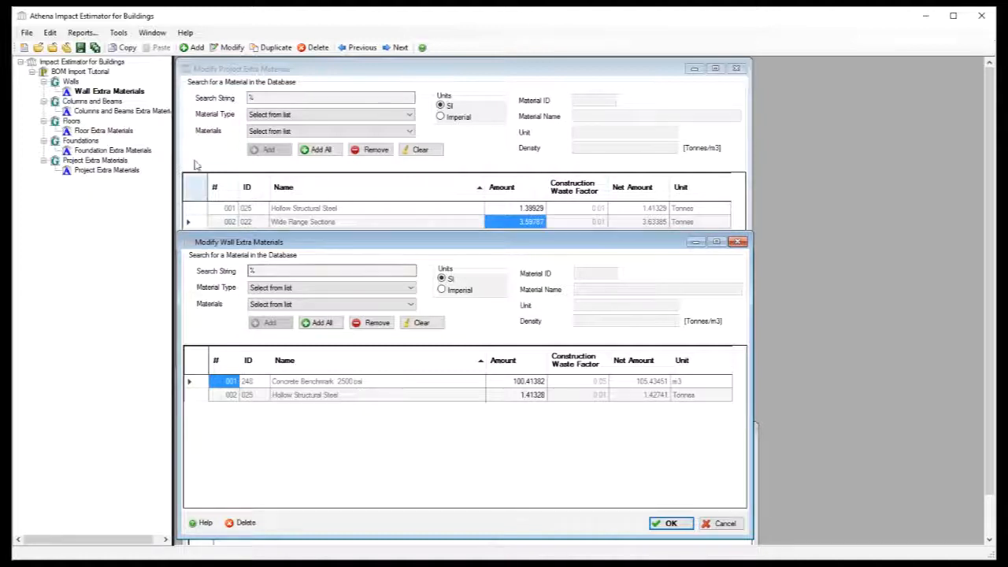
Step: Generate the project's Bill of Materials report, review the quantities per assembly group at full size, and close it
left_click(82, 32)
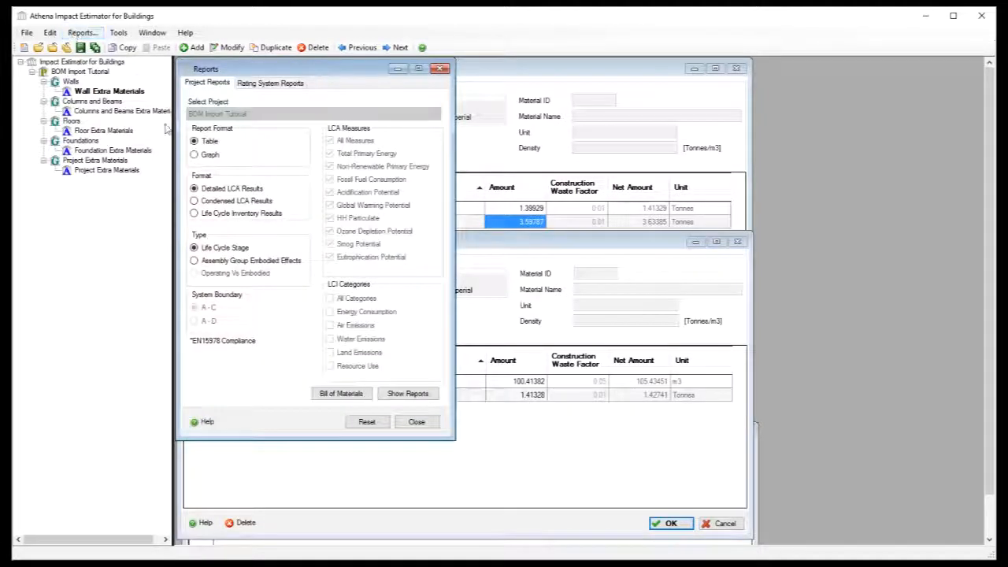
left_click(334, 394)
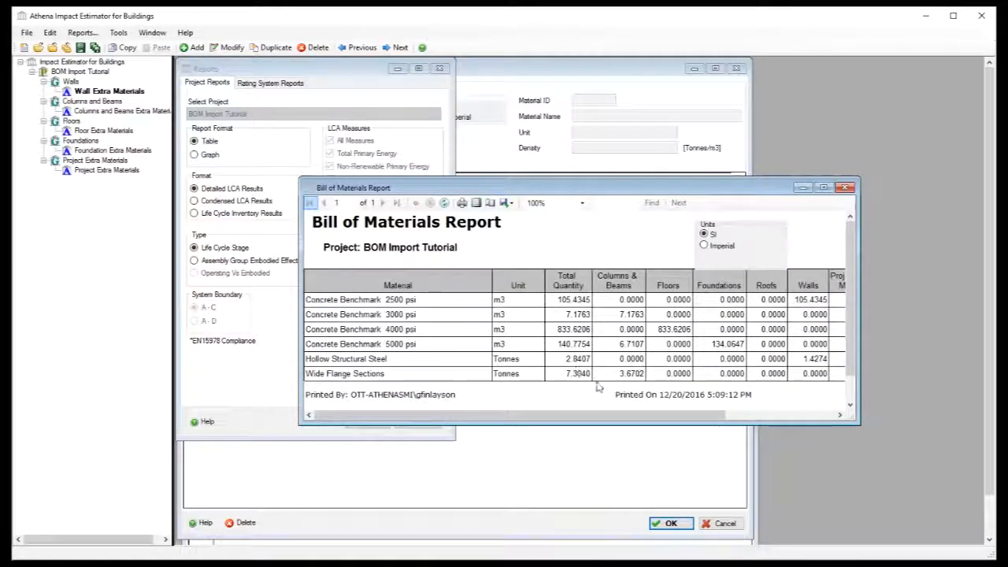
left_click(823, 187)
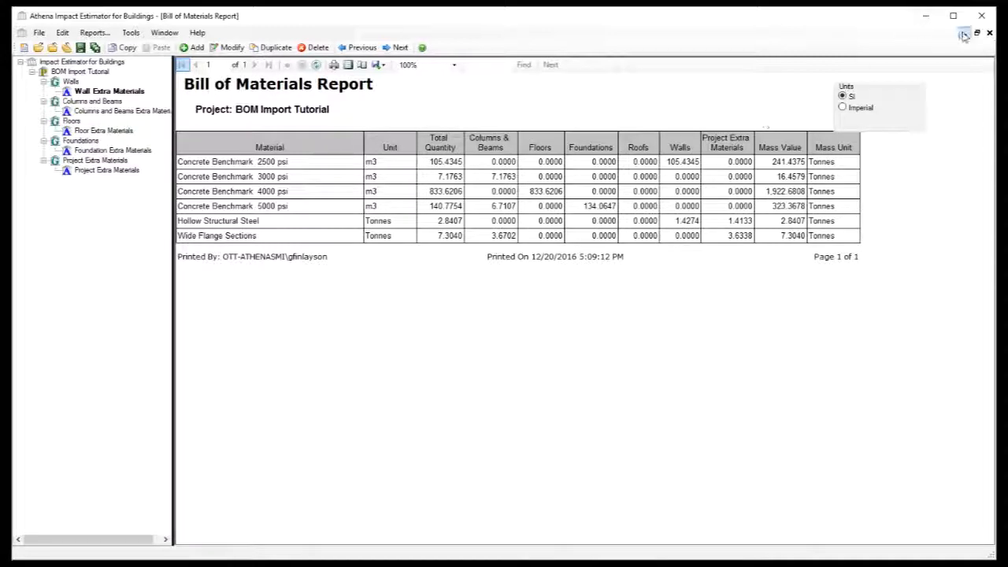
left_click(988, 34)
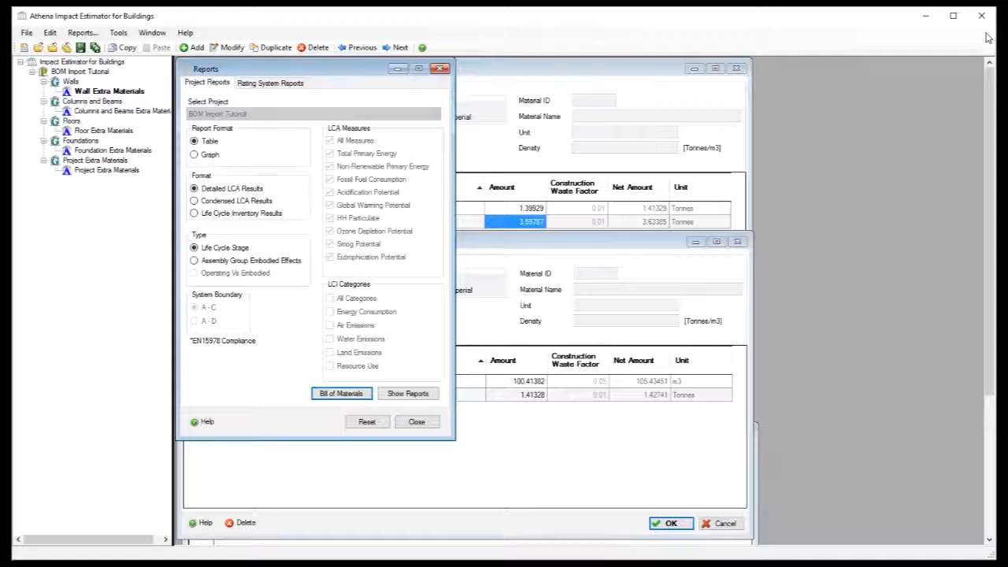
Step: Close the Reports and Extra Materials windows and save the BOM Import Tutorial project
left_click(439, 69)
left_click(736, 69)
left_click(736, 243)
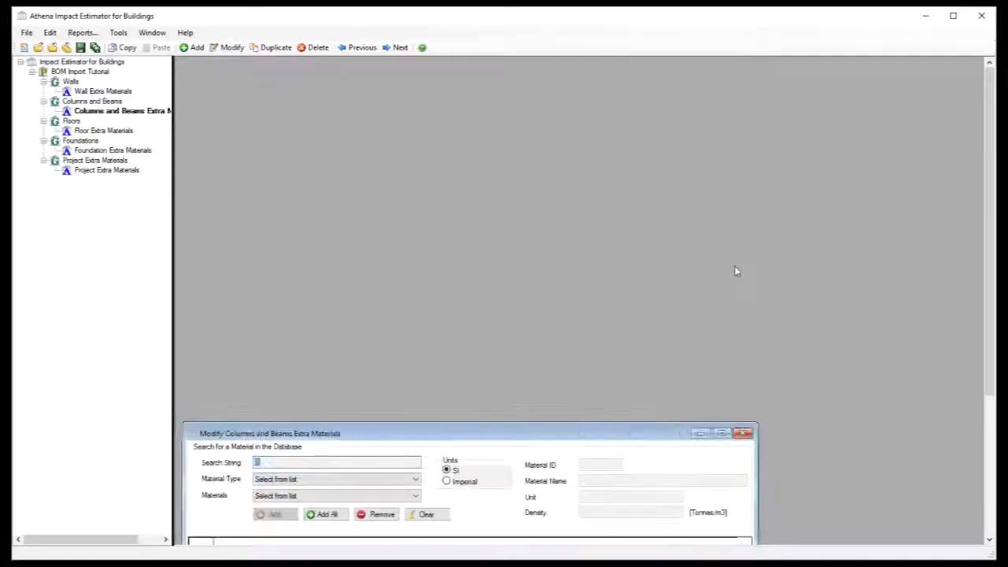
left_click(741, 436)
left_click(45, 73)
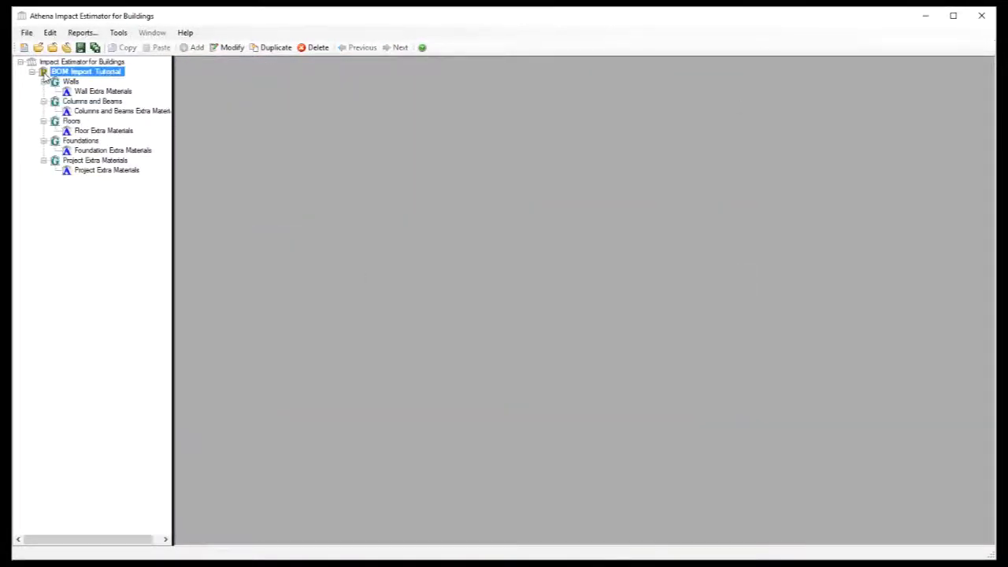
left_click(81, 48)
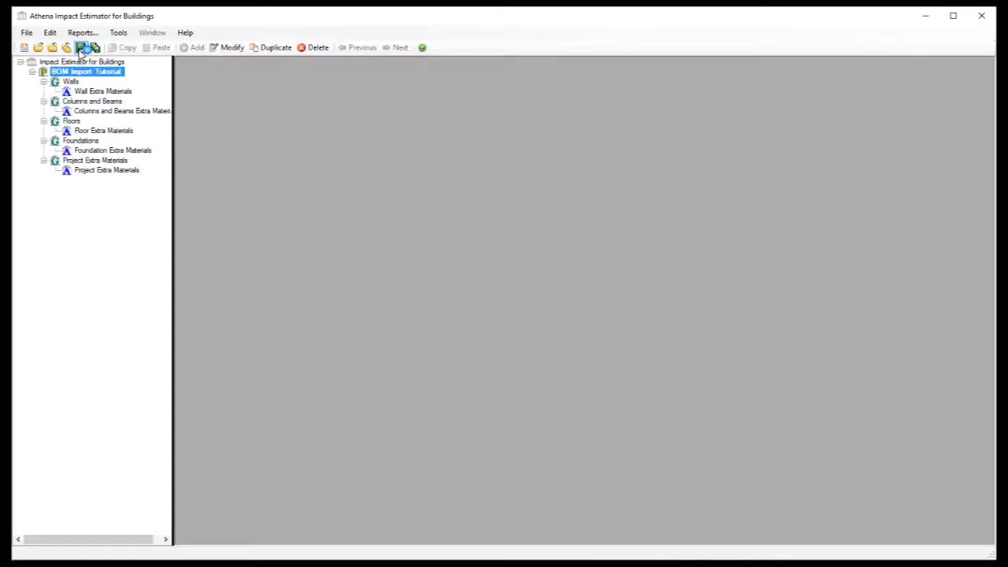